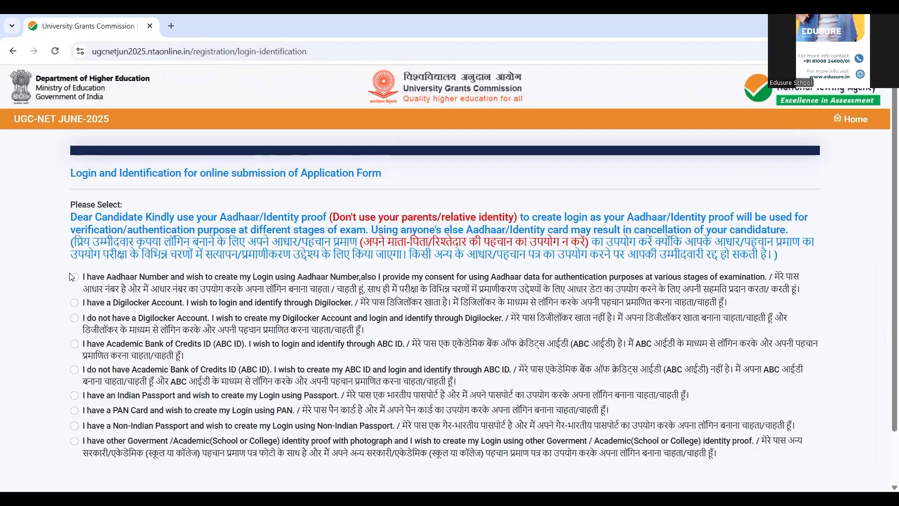
Choose to create the login with an Aadhaar number, enter the candidate's Aadhaar number and request an OTP.
click(73, 276)
click(43, 318)
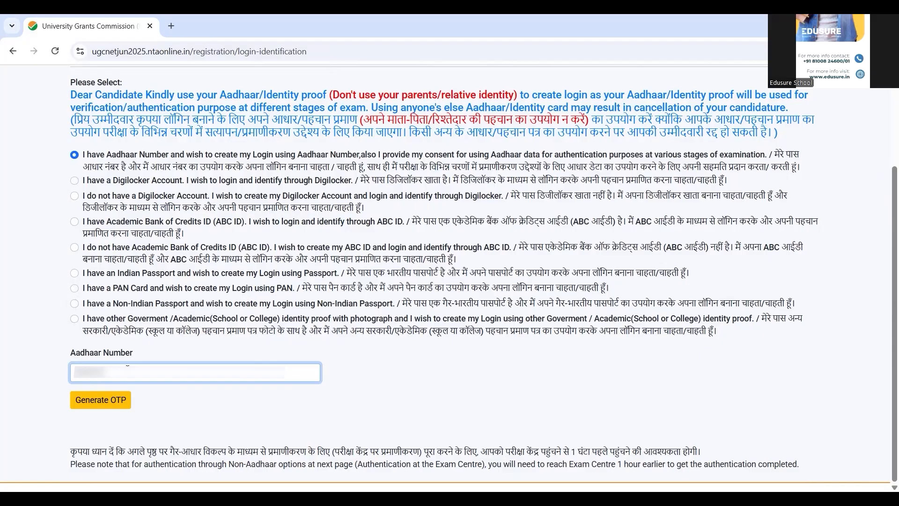
text(•••)
text(••)
click(111, 406)
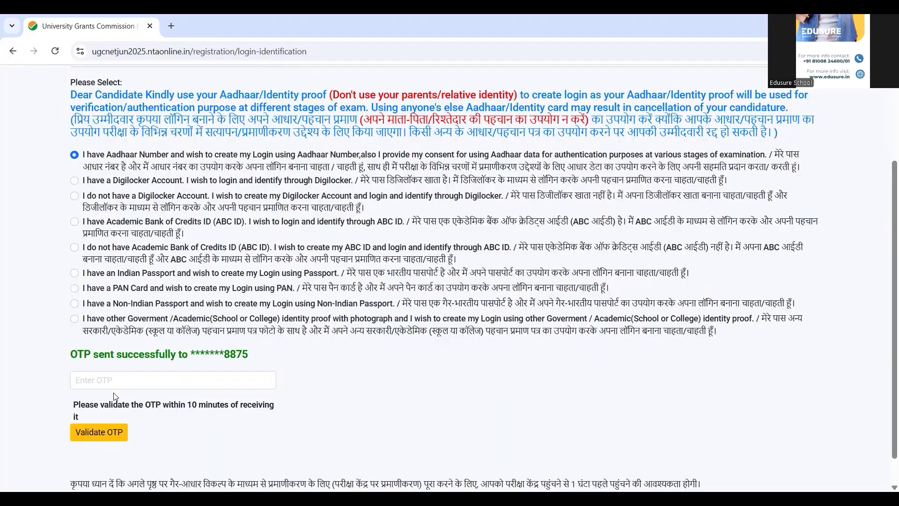
Enter the received OTP and validate it to reach the registration form.
click(118, 380)
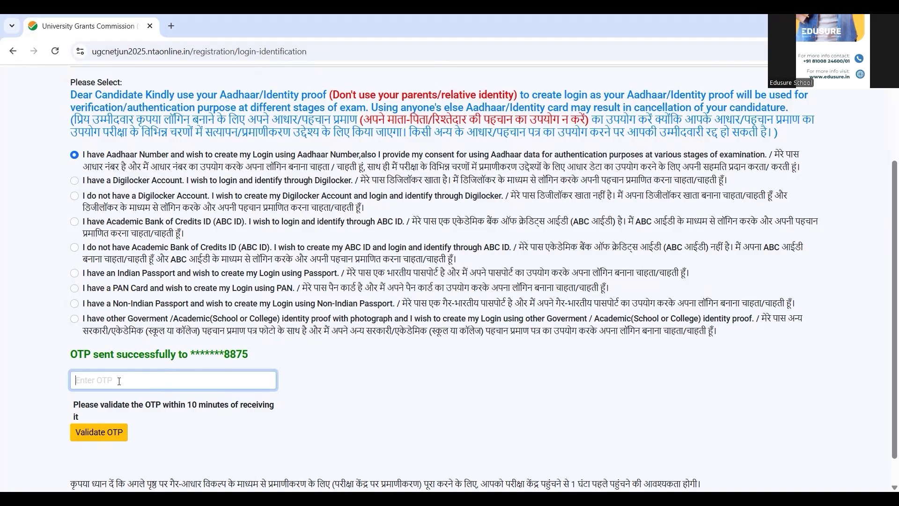
click(104, 433)
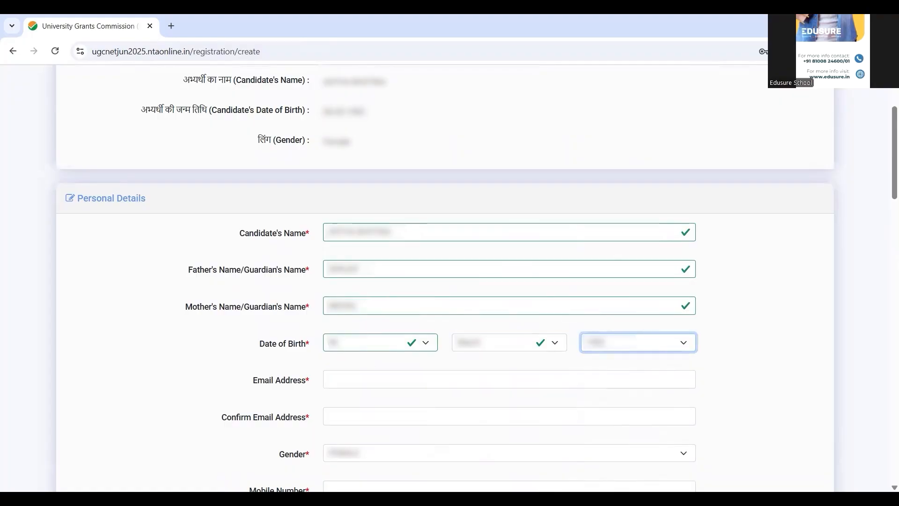
Fill in the candidate's email address and repeat it in the confirmation field under Personal Details.
key(Tab)
text(abc)
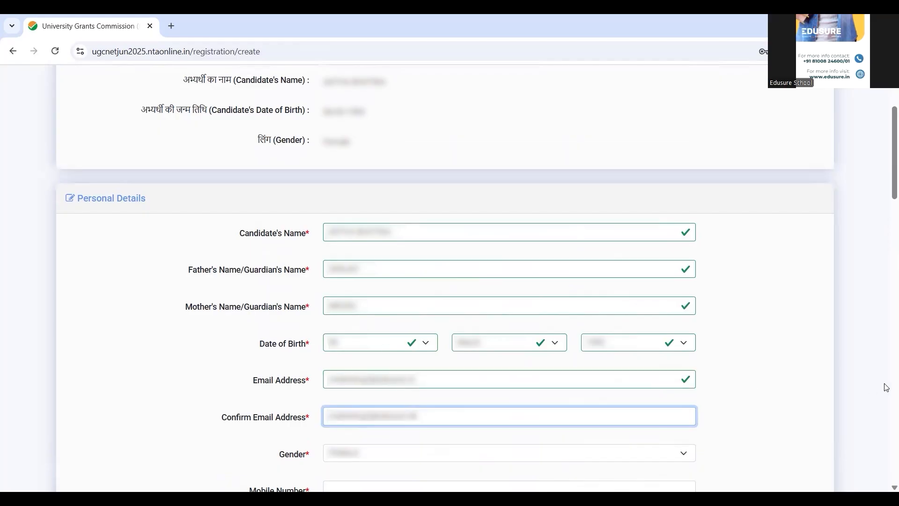
click(886, 387)
scroll(886, 385, down, 5)
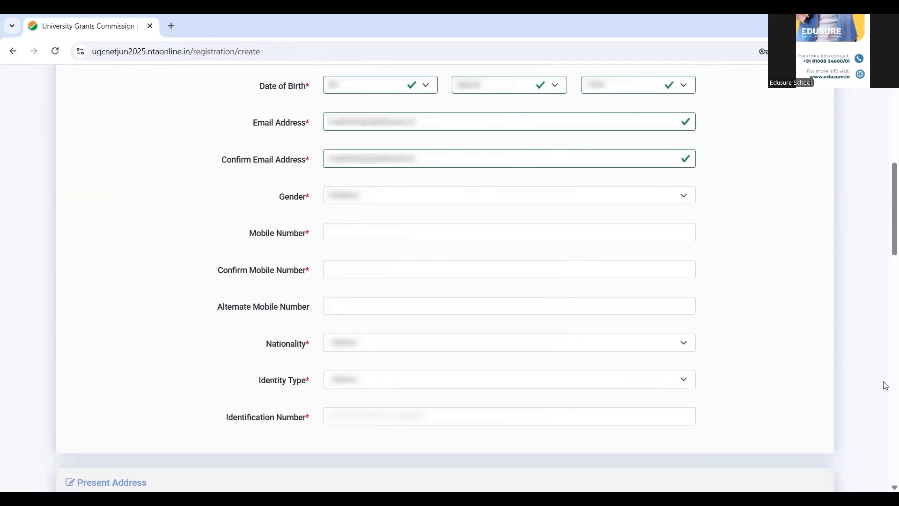
Enter the candidate's mobile number and repeat it as the confirmed mobile number.
click(473, 232)
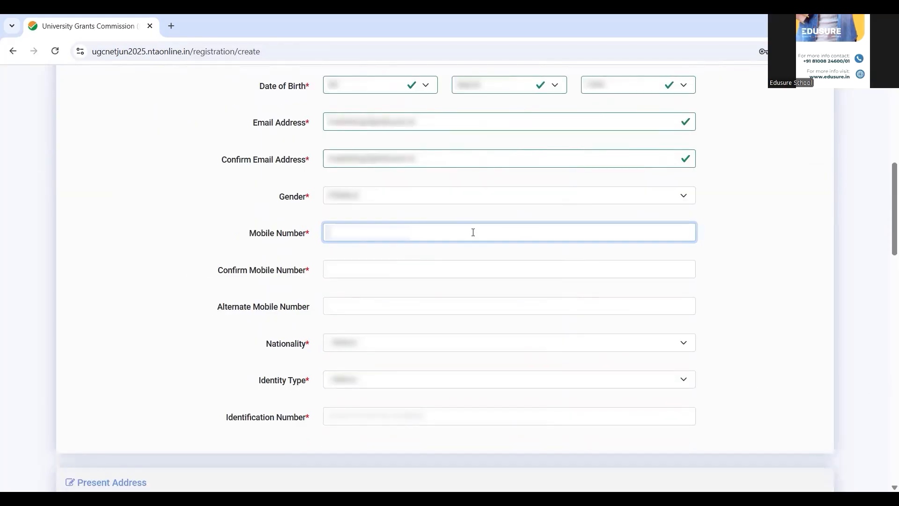
text(9)
click(444, 269)
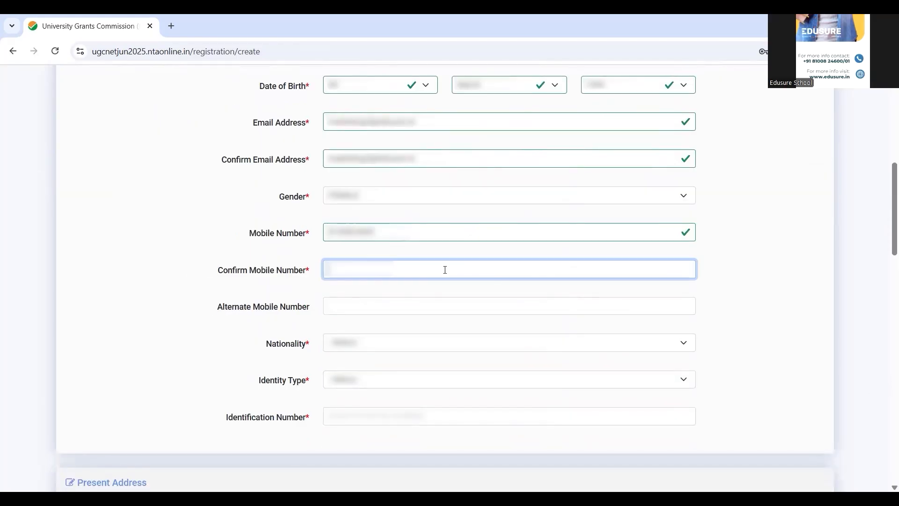
text(9876)
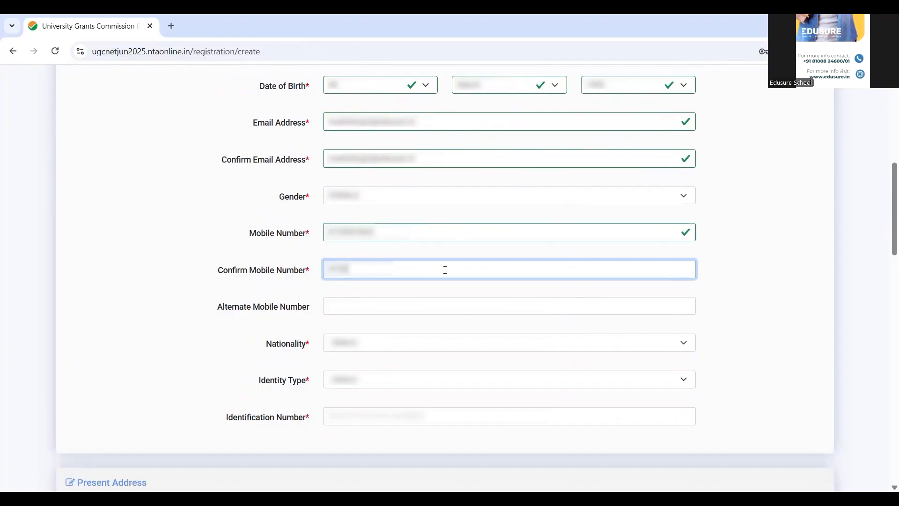
text(543210)
Select the candidate's nationality and identity type, and fill in the matching identification number.
click(416, 343)
click(414, 373)
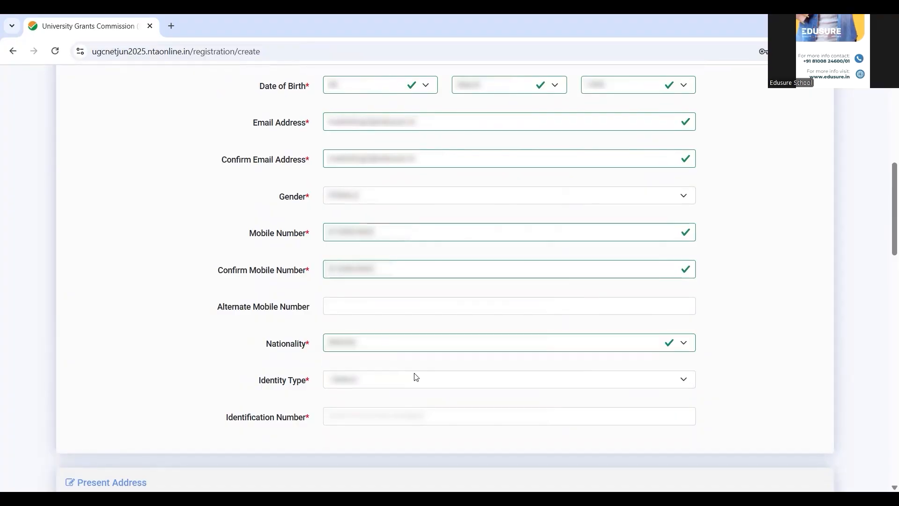
click(416, 376)
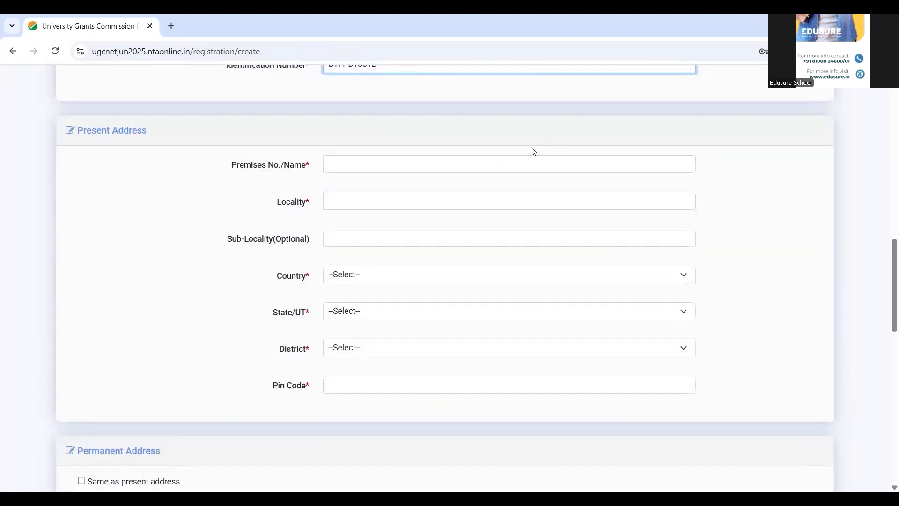
Fill in the candidate's present address and set the permanent address to the same as the present address.
click(528, 161)
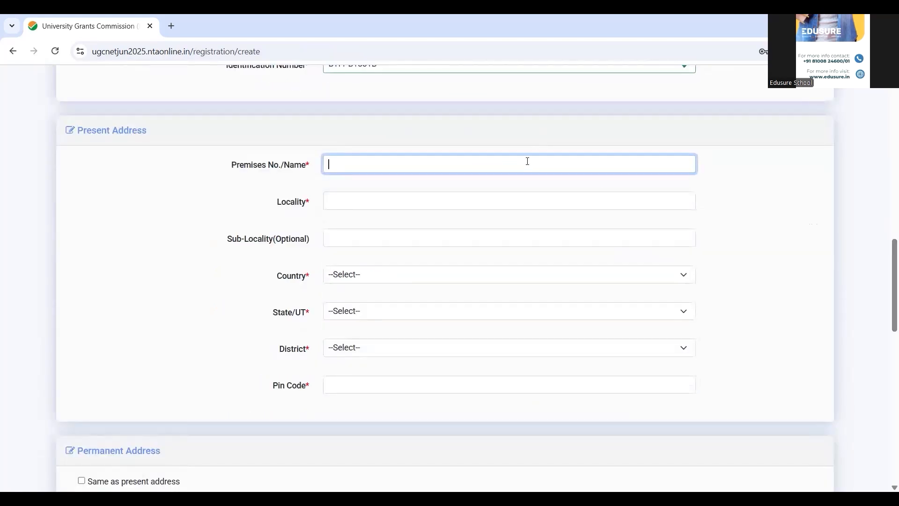
text(AIR)
scroll(527, 161, down, 7)
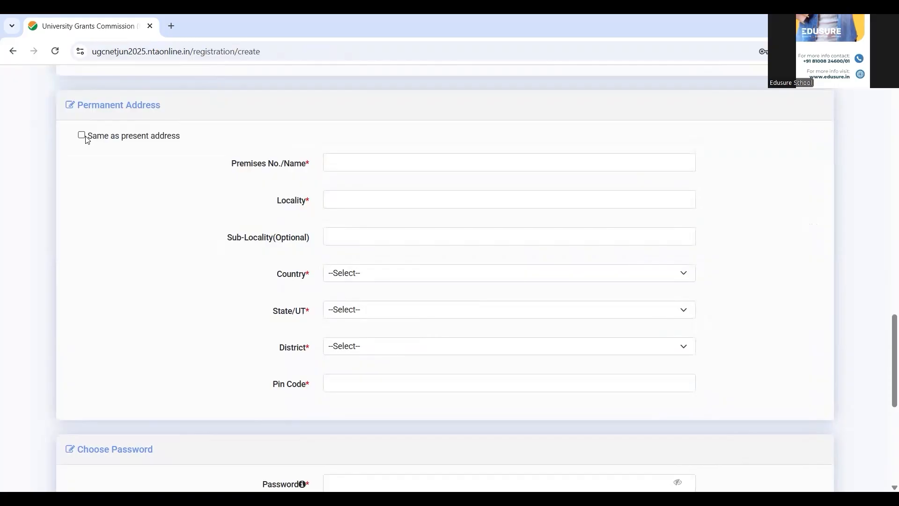
Enter and confirm the account password, choose the security question "WHAT IS YOUR BIRTH CITY?" and fill in the security answer.
scroll(366, 168, down, 7)
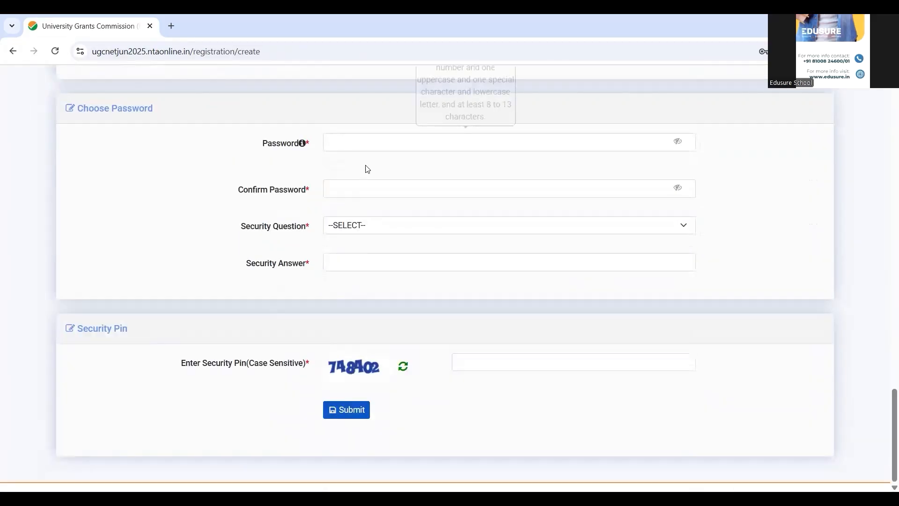
click(359, 134)
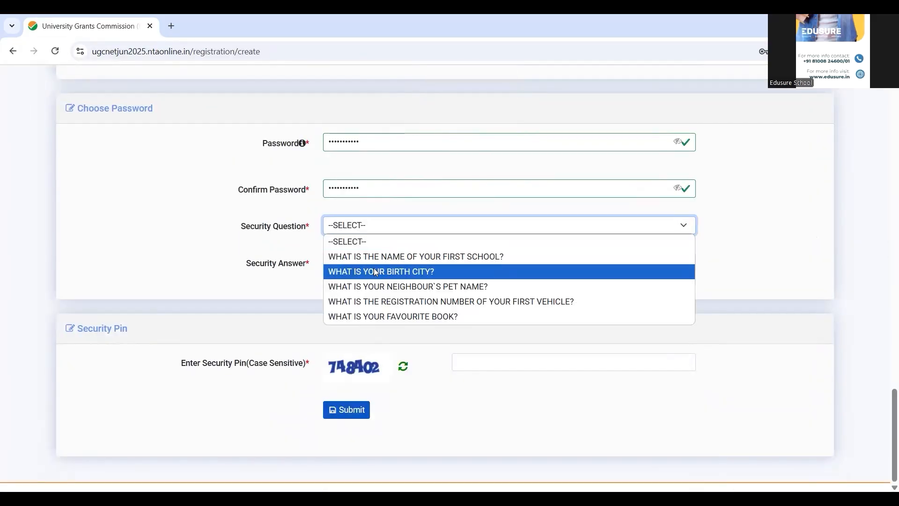
click(378, 274)
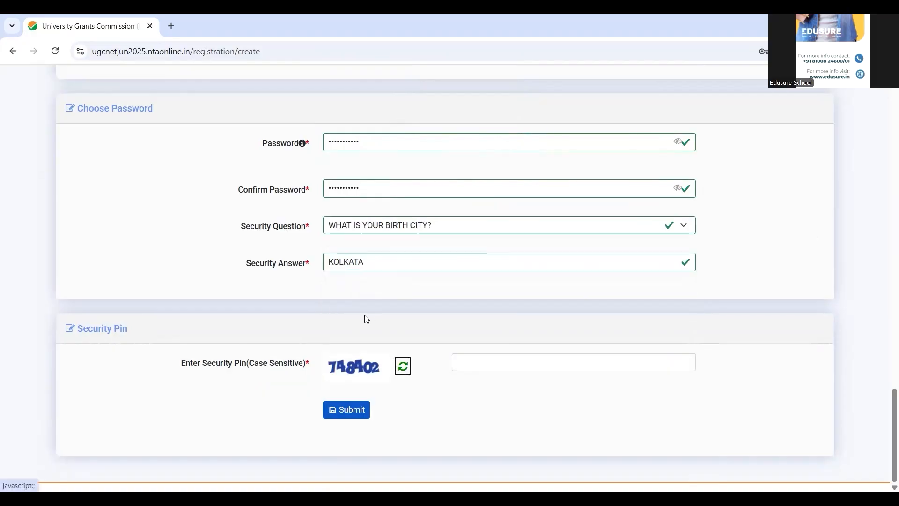
Enter the displayed case-sensitive security PIN and submit the registration form for review.
click(461, 361)
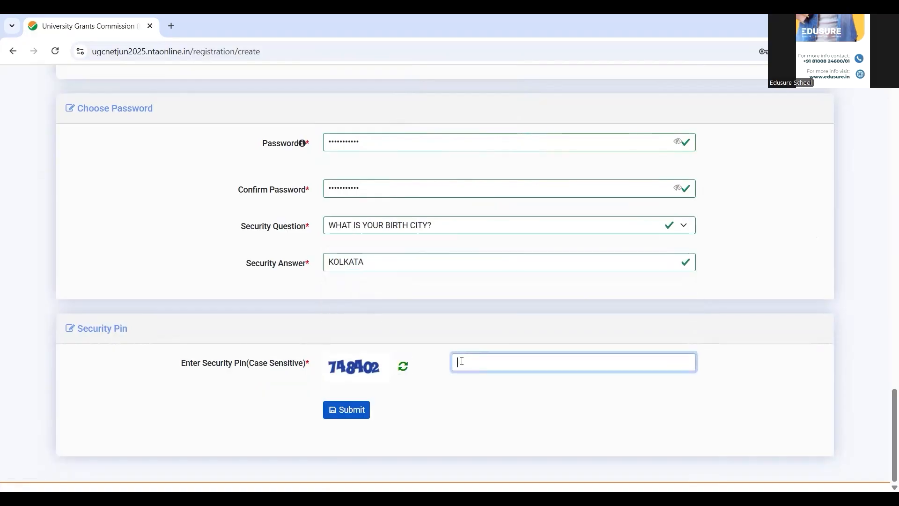
text(748402)
click(361, 417)
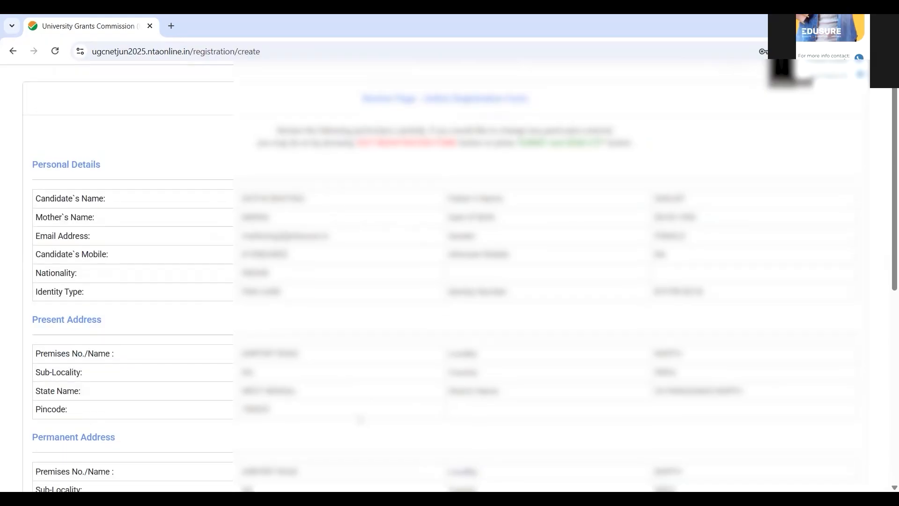
Review the entered details and tick all particulars in the verification checklist, from Candidate Name through Address.
scroll(360, 418, down, 4)
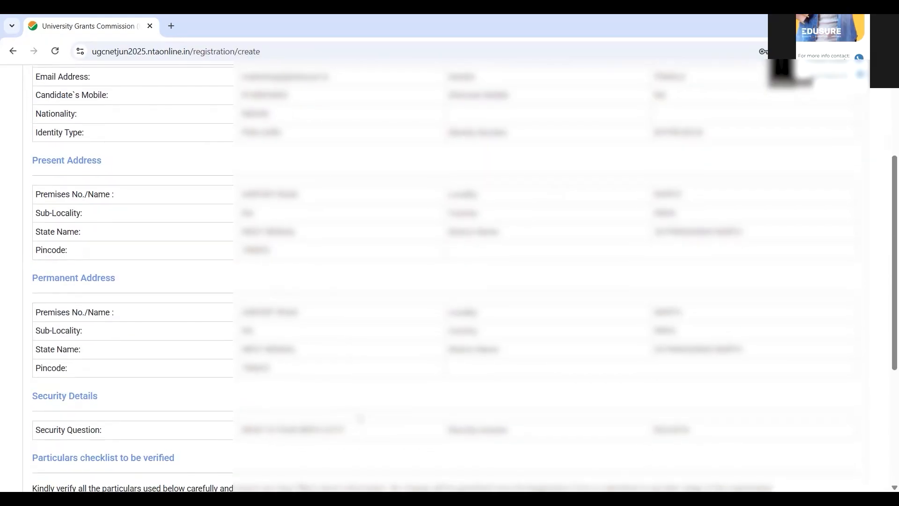
scroll(360, 418, down, 5)
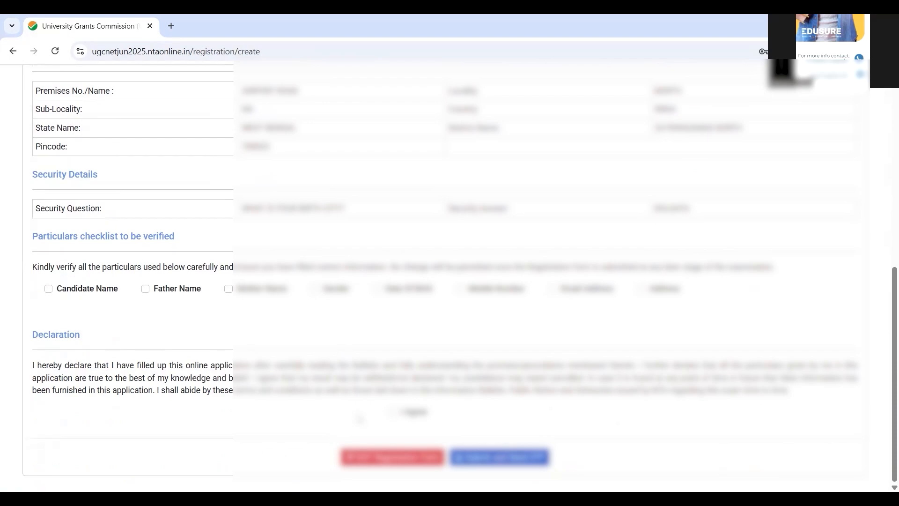
click(48, 289)
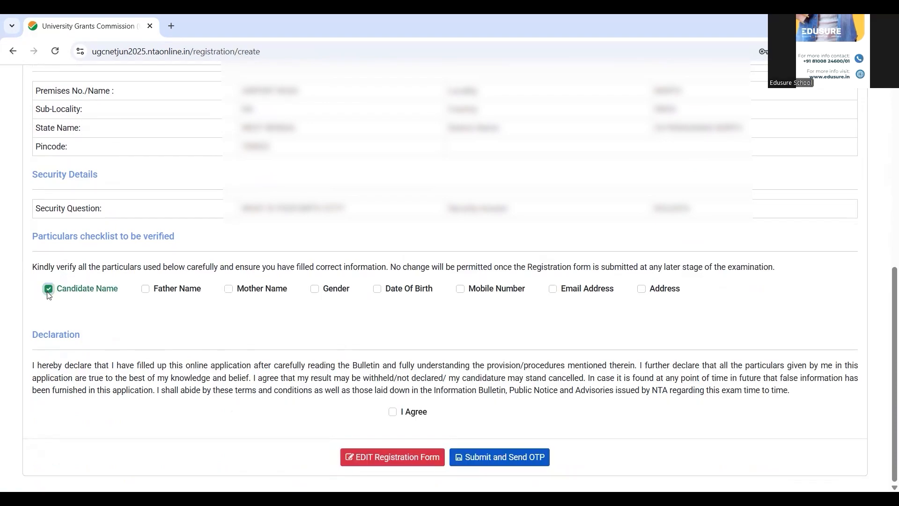
click(146, 289)
click(228, 289)
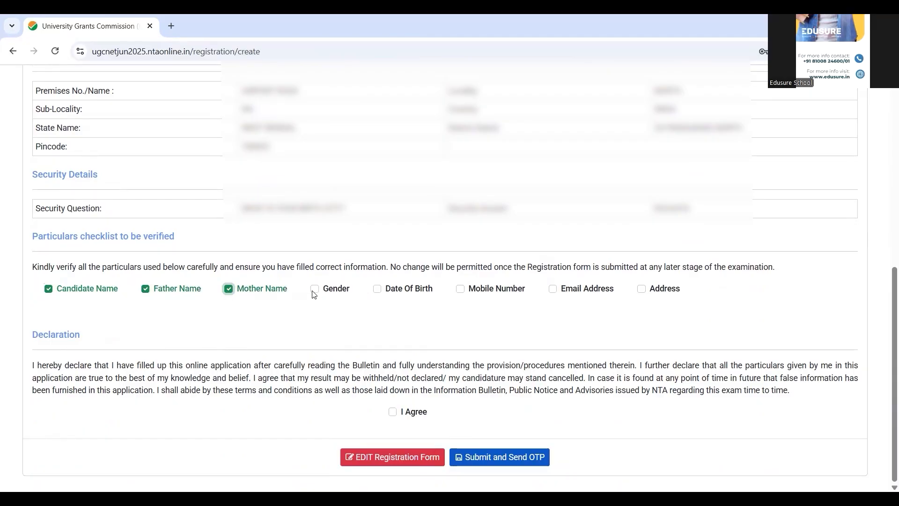
click(315, 288)
click(377, 289)
click(460, 289)
click(553, 289)
click(641, 289)
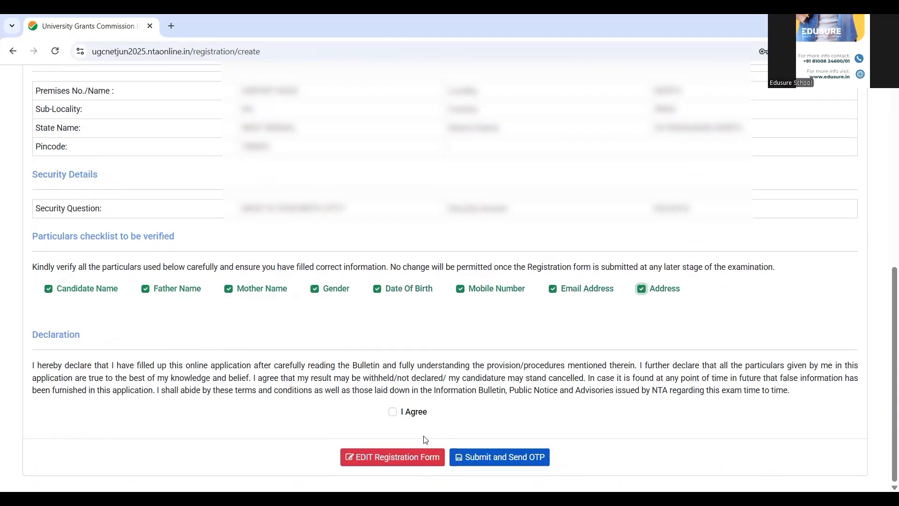
Agree to the declaration, then submit the registration form and confirm sending the OTP.
click(392, 411)
click(501, 458)
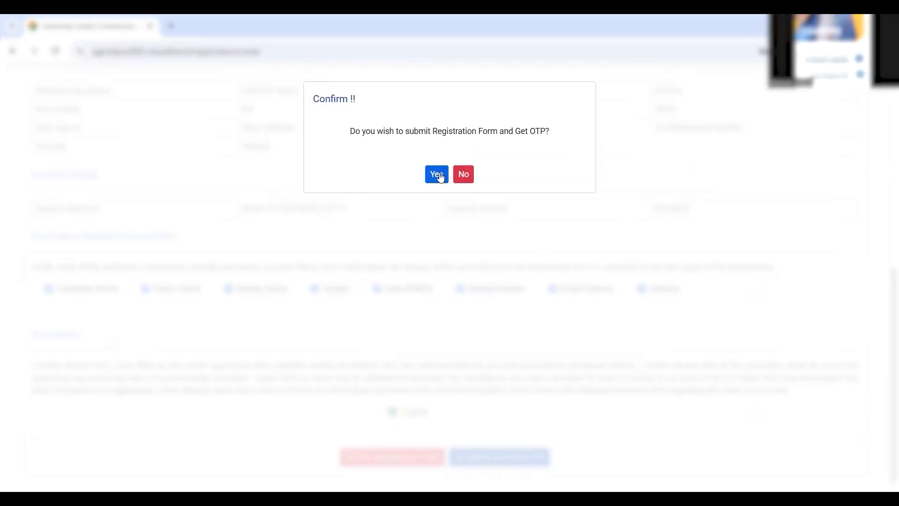
click(436, 174)
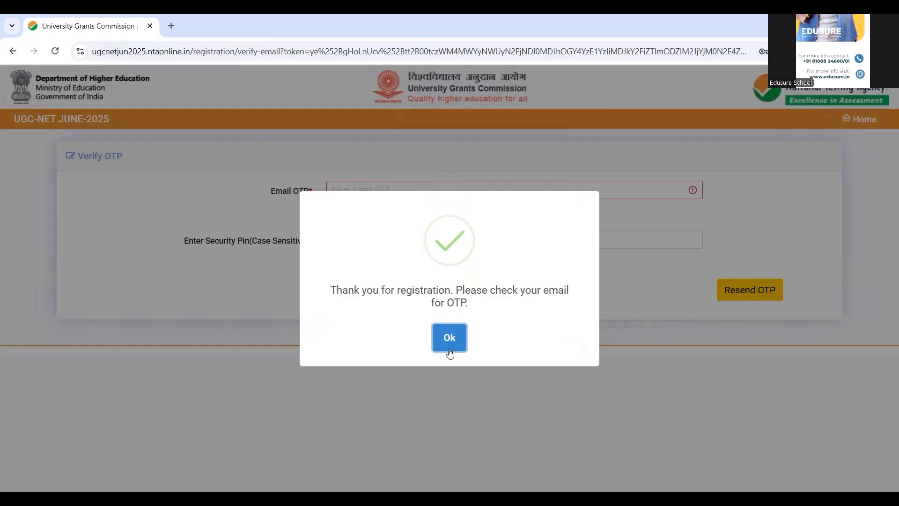
click(452, 338)
Verify the registration with the emailed OTP and the displayed security PIN, and dismiss the application number notice.
click(432, 187)
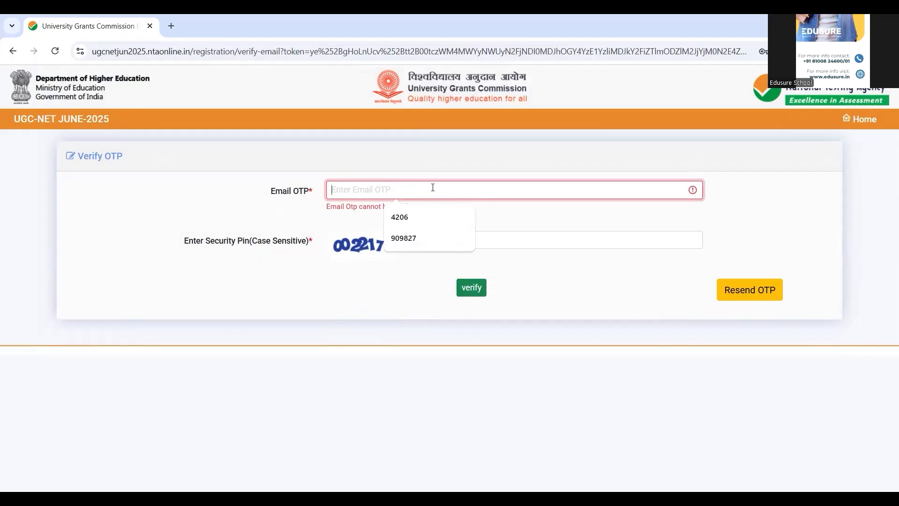
key(ctrl+v)
click(488, 239)
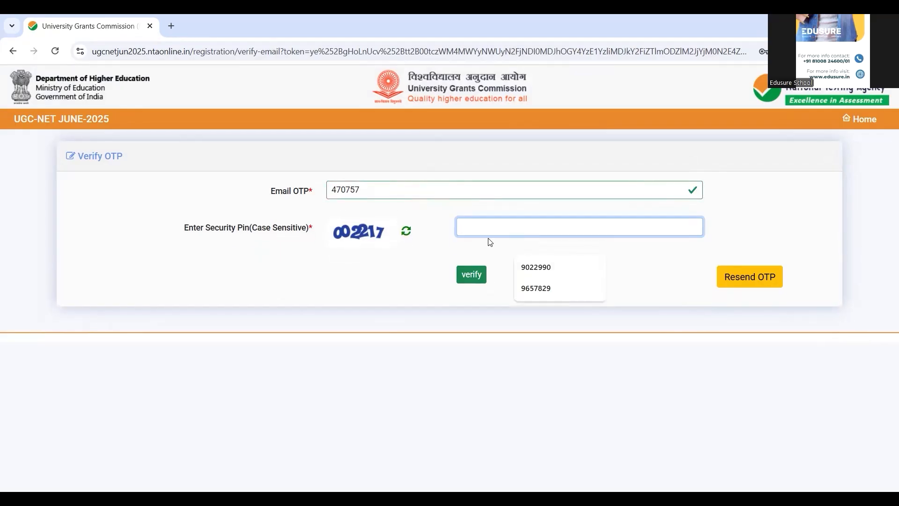
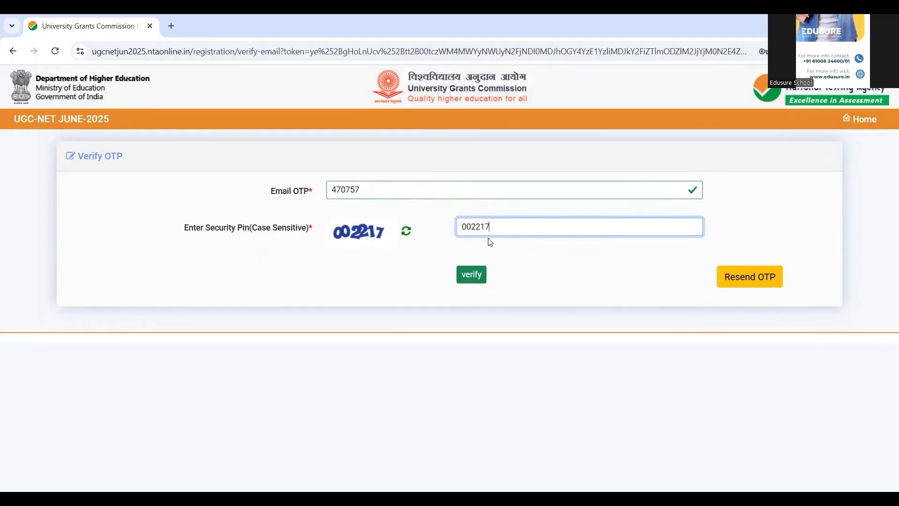
key(ctrl+a)
click(484, 274)
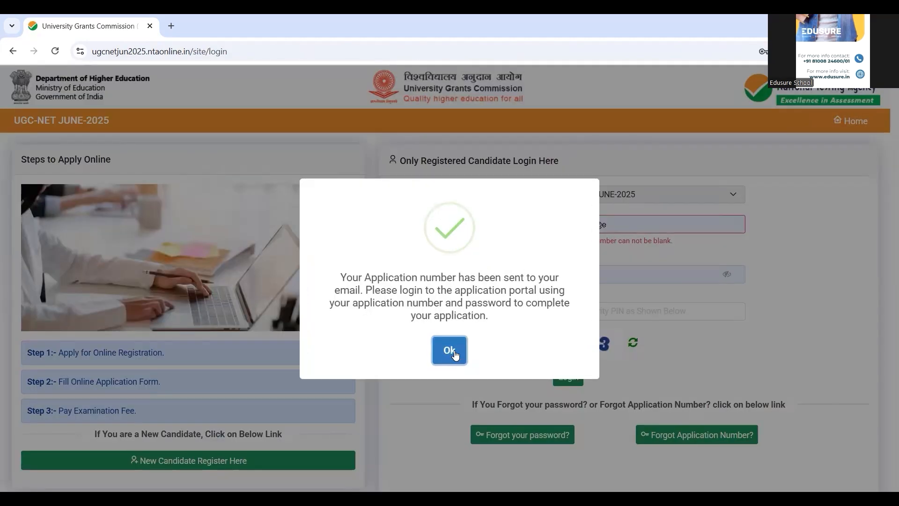
click(451, 352)
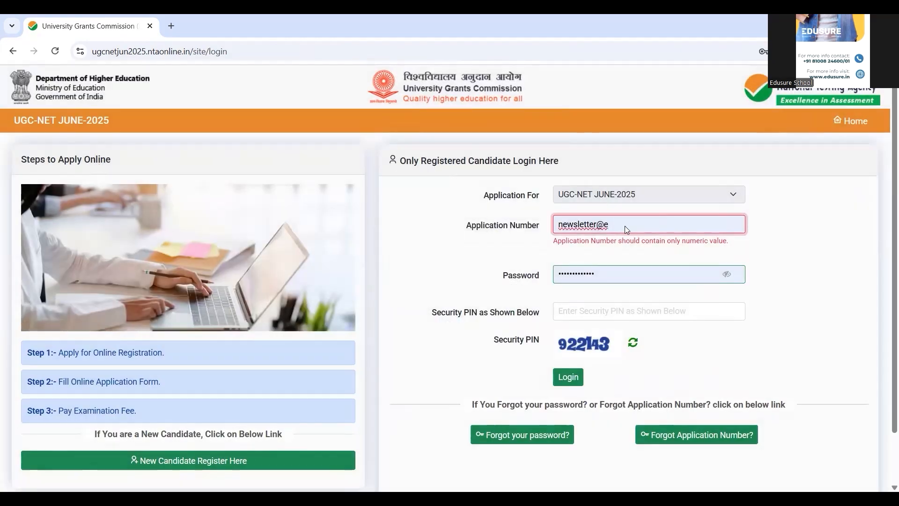
Clear the autofilled application number and password from the registered candidate login form.
click(625, 226)
key(BackSpace)
key(BackSpace)
key(BackSpace)
key(BackSpace)
key(BackSpace)
key(BackSpace)
key(BackSpace)
key(BackSpace)
key(BackSpace)
key(BackSpace)
key(BackSpace)
key(BackSpace)
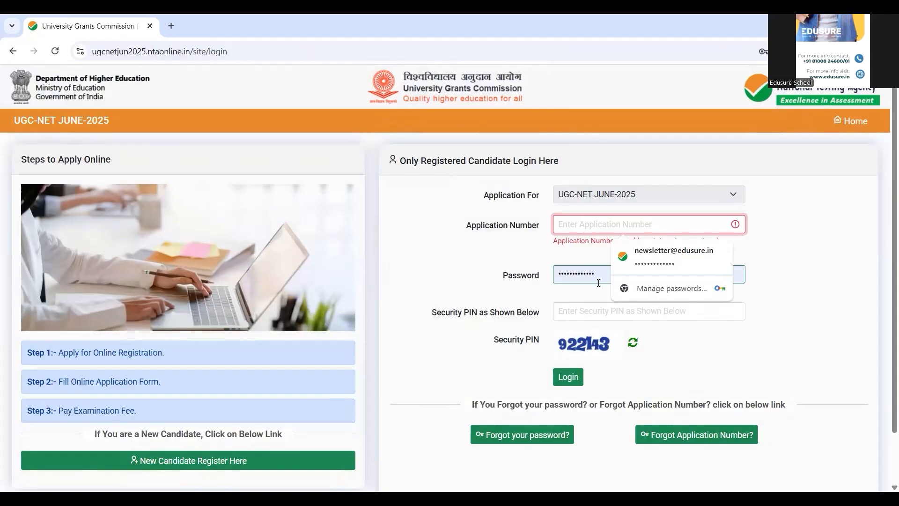
click(603, 274)
key(BackSpace)
key(BackSpace)
key(BackSpace)
key(BackSpace)
key(BackSpace)
key(BackSpace)
key(BackSpace)
key(BackSpace)
key(BackSpace)
key(BackSpace)
key(BackSpace)
key(BackSpace)
key(BackSpace)
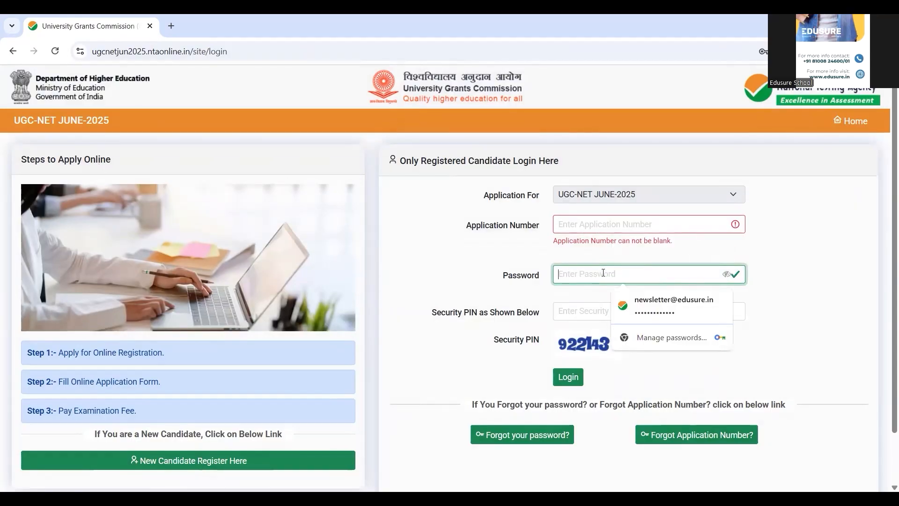
Log in as the registered candidate with the application number, account password and displayed security PIN.
click(591, 223)
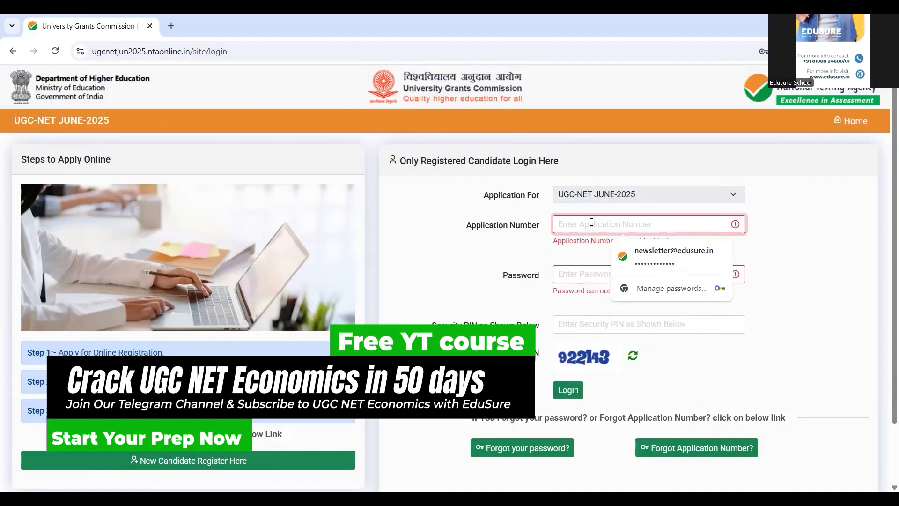
key(ctrl+v)
click(593, 274)
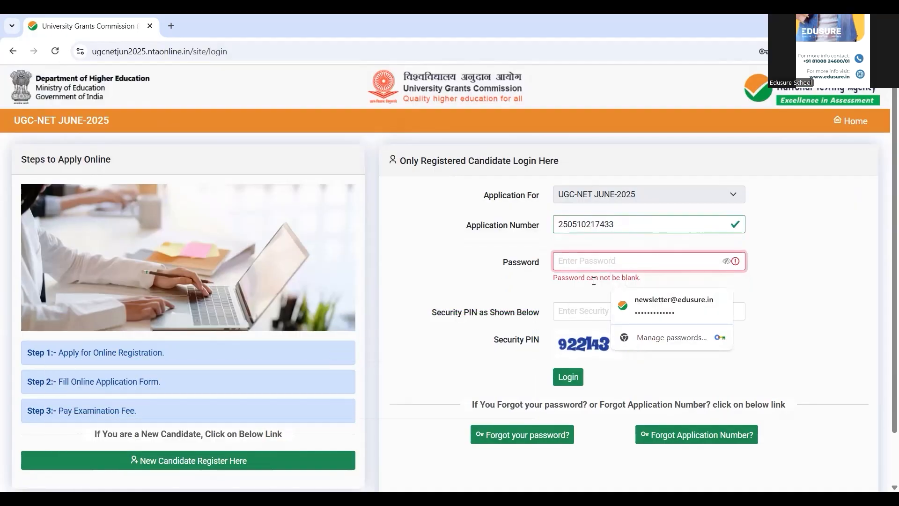
key(ctrl+v)
click(593, 316)
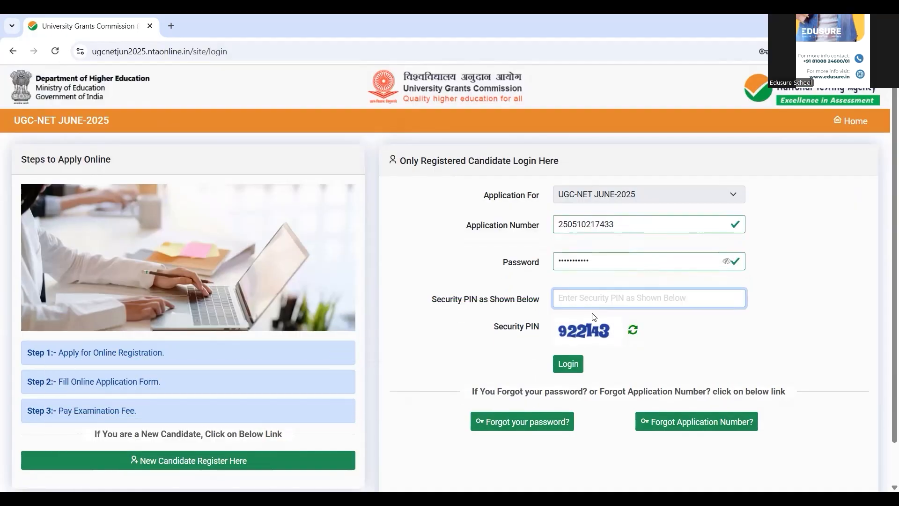
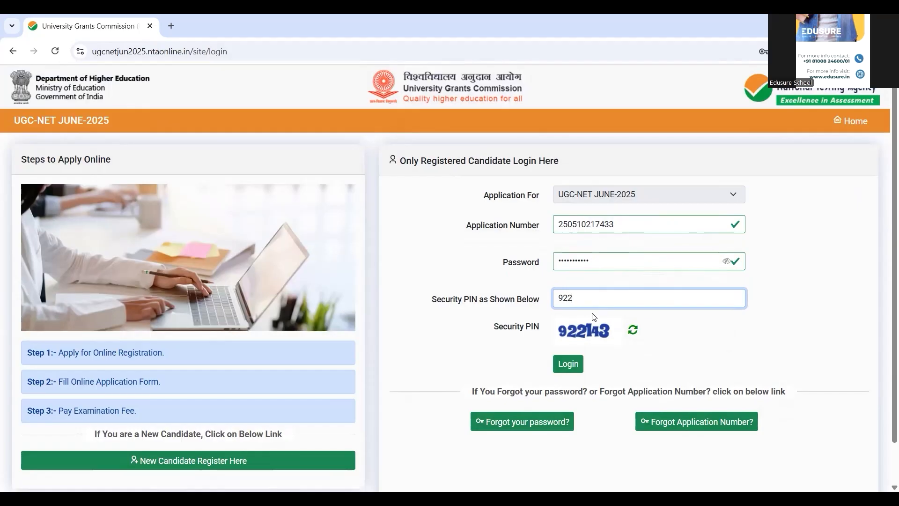
click(569, 368)
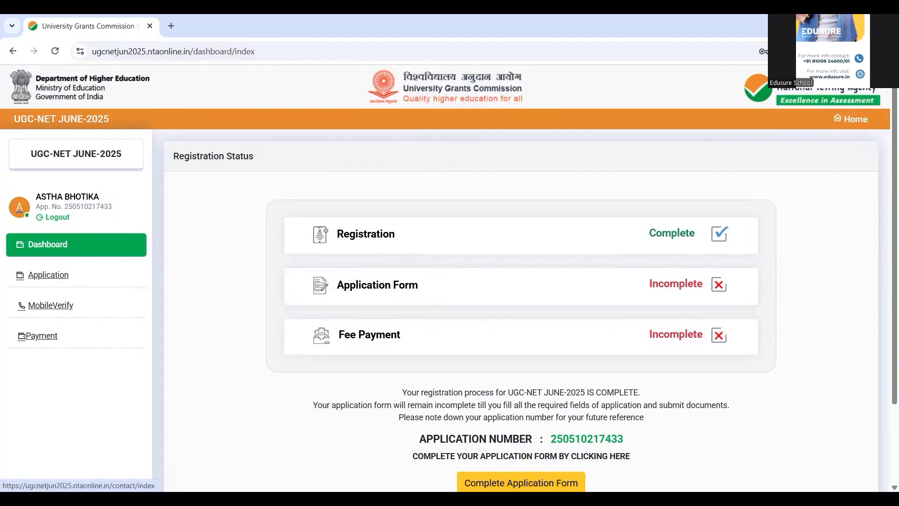
Open the application form and save the prefilled contact details with the captcha code and the declaration accepted, dismissing the notice.
click(521, 483)
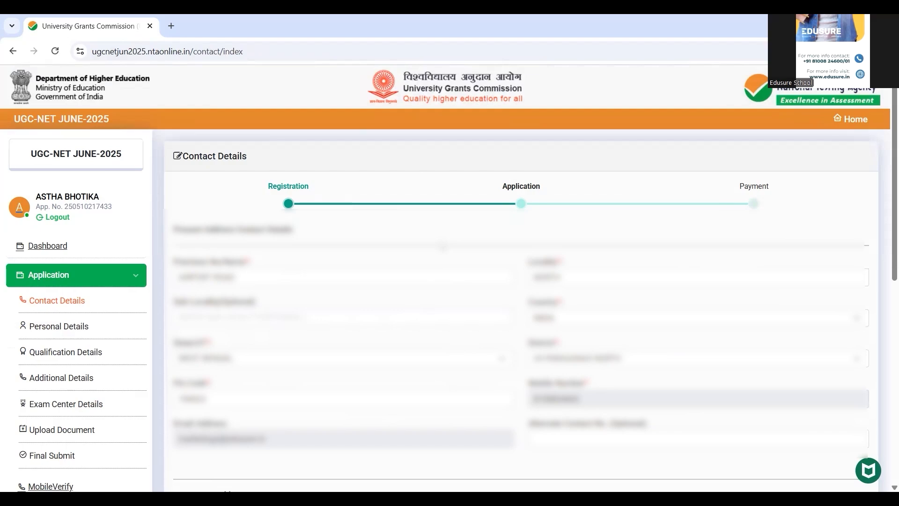
scroll(515, 278, down, 10)
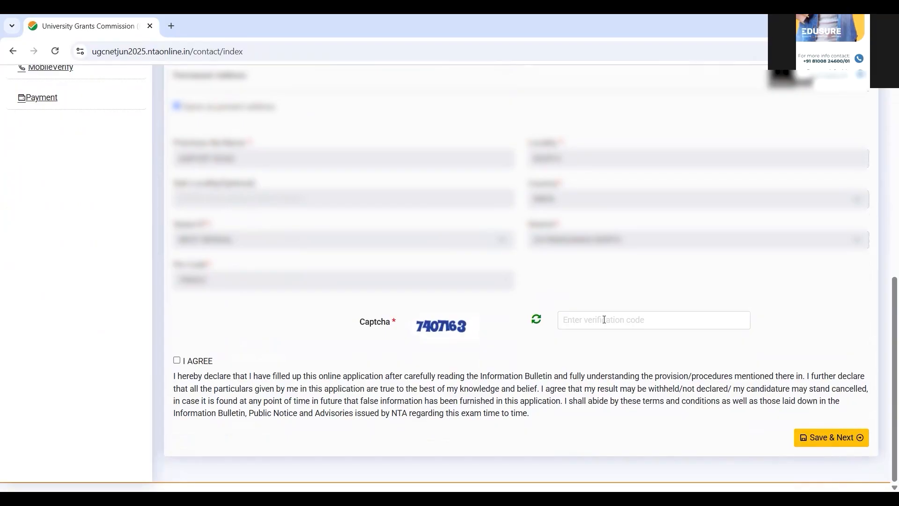
click(604, 320)
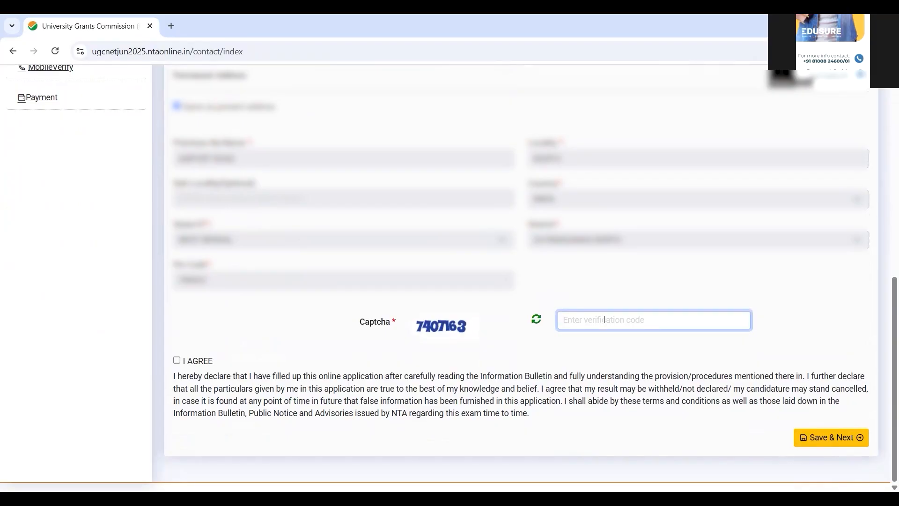
text(7407163)
click(177, 360)
click(828, 438)
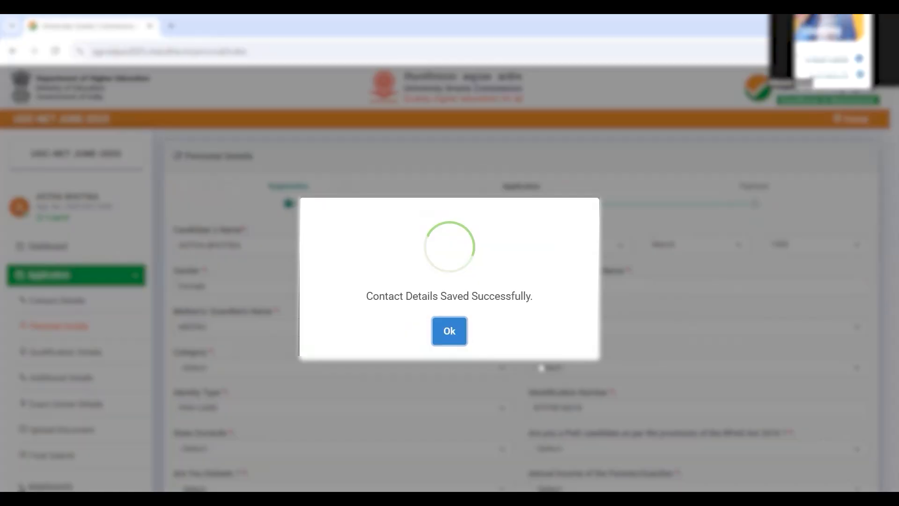
click(448, 329)
Set both Category and Confirm Category in the personal details to GENERAL(UR).
scroll(444, 334, down, 3)
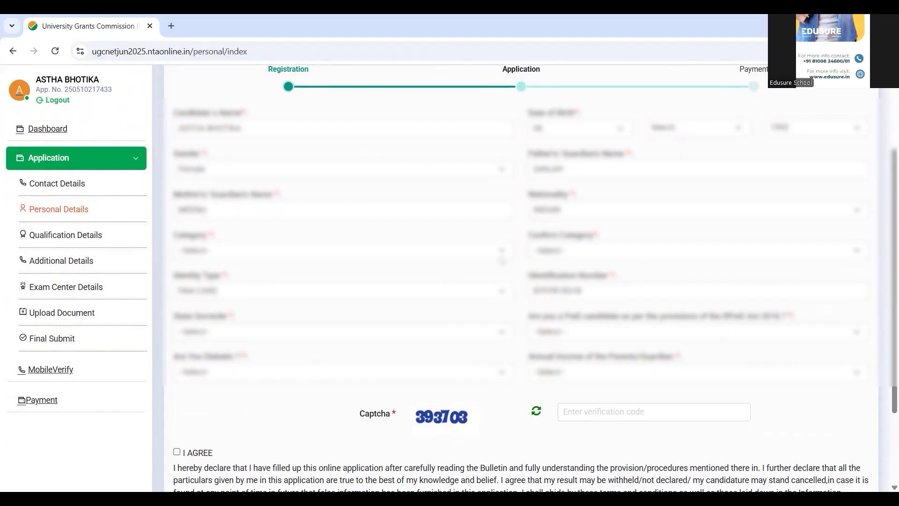
click(470, 257)
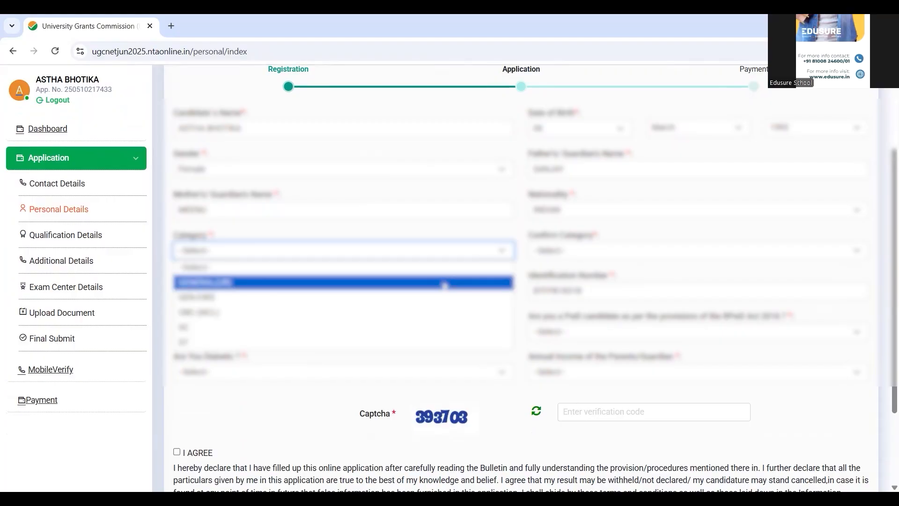
click(443, 282)
click(553, 250)
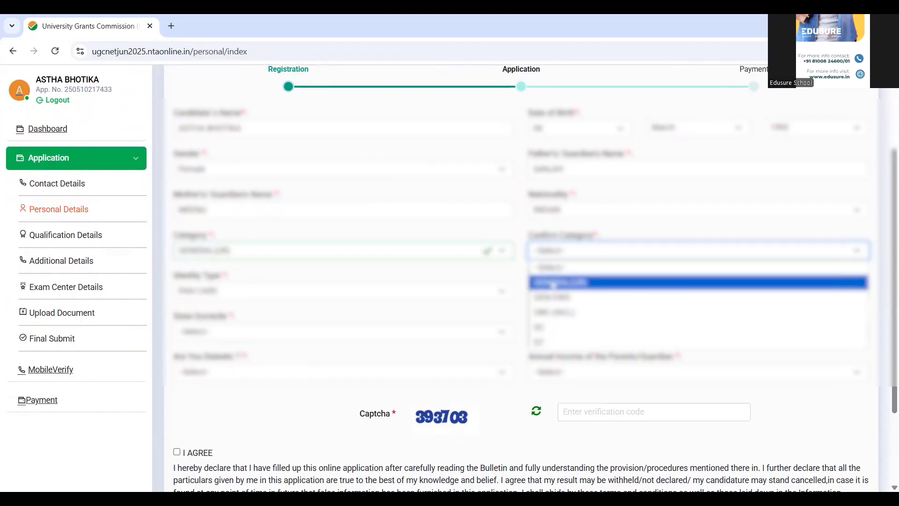
click(553, 283)
Set the candidate's state of domicile to West Bengal.
click(457, 332)
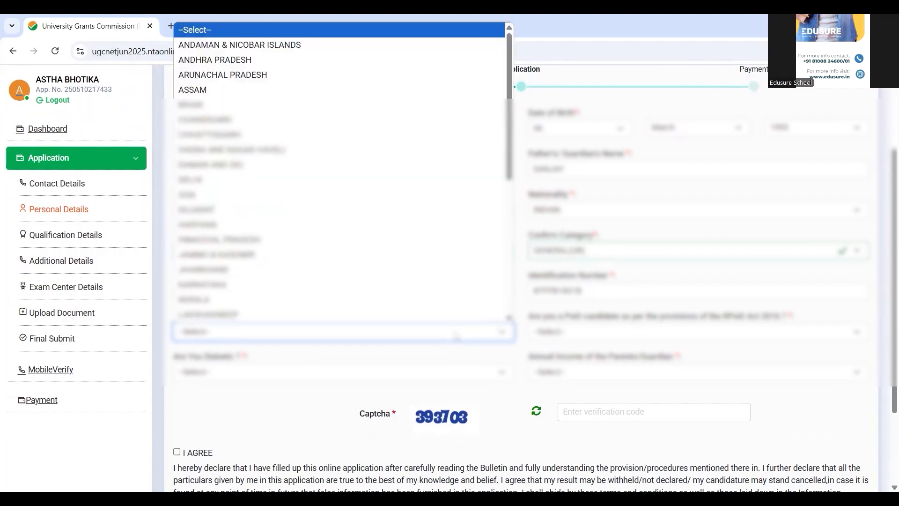
scroll(505, 316, down, 1)
key(Down)
key(Down)
key(Down)
key(Down)
key(Down)
key(Down)
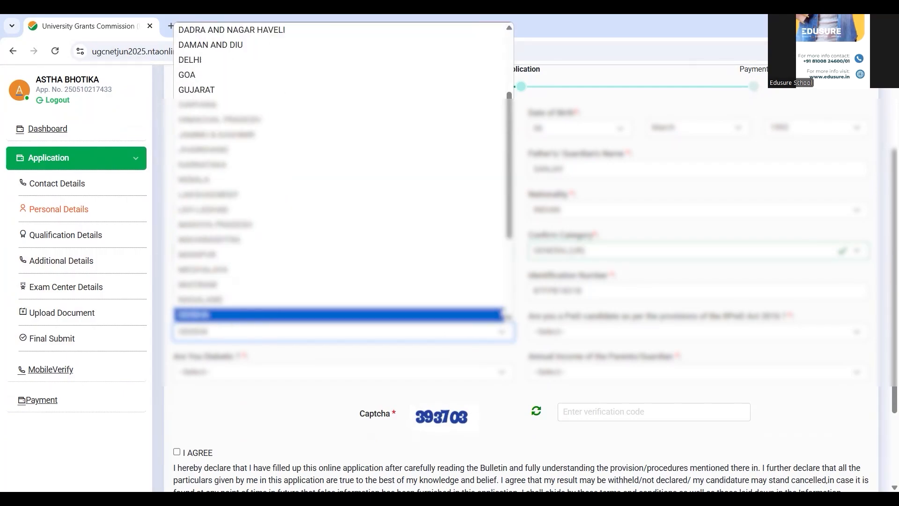
key(Down)
key(Down)
key(Down)
key(Down)
key(Down)
key(Down)
key(Down)
key(Down)
key(Down)
key(Down)
key(Return)
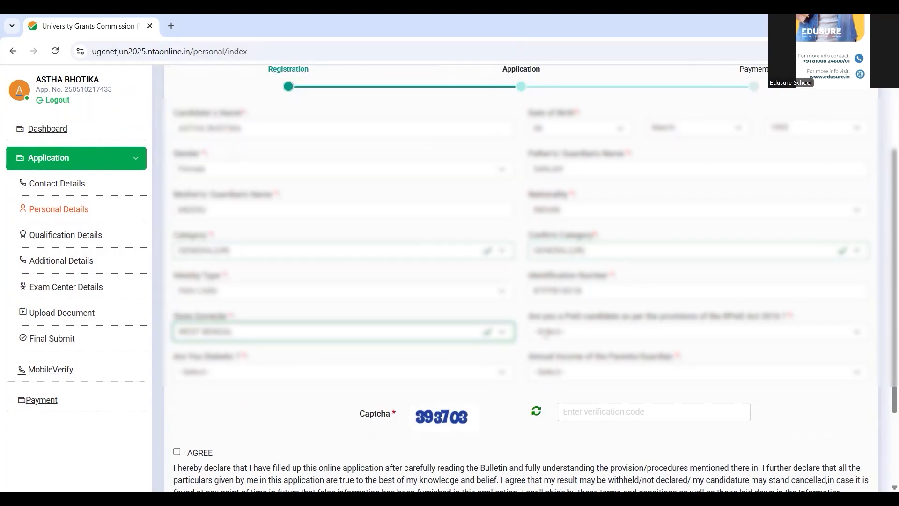
Answer No to the PwD and diabetic questions, and set the parents' annual income to 400001 – 500000.
click(550, 331)
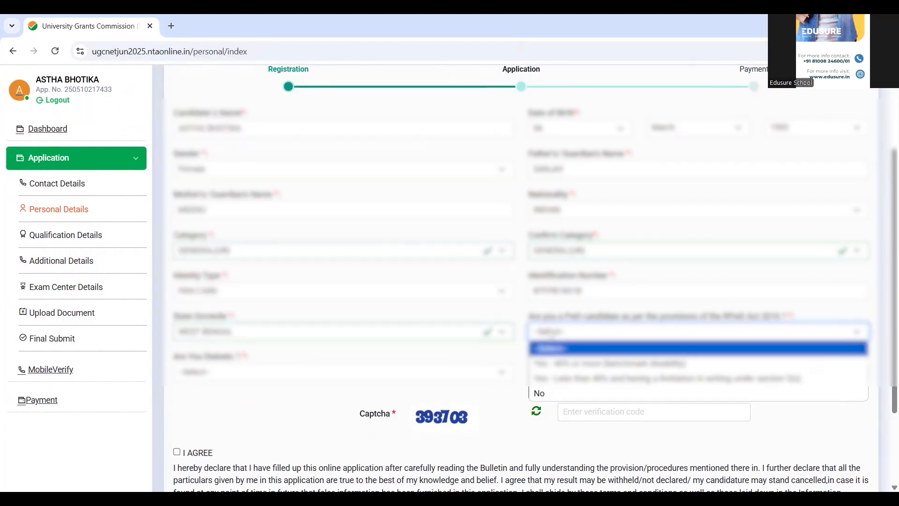
click(547, 397)
click(482, 374)
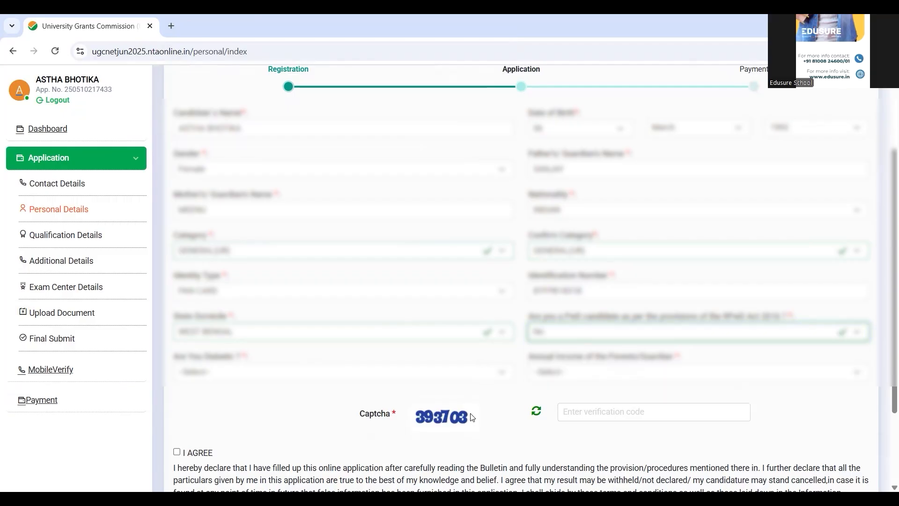
click(471, 421)
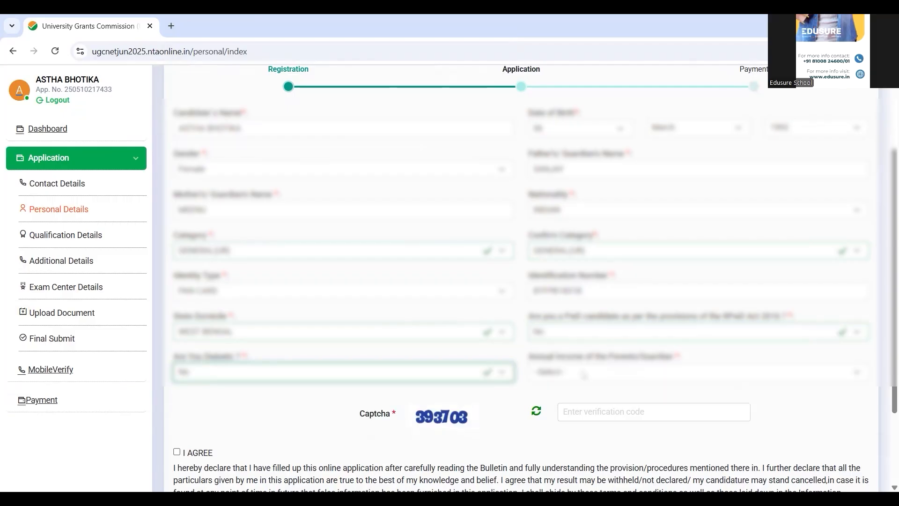
click(584, 375)
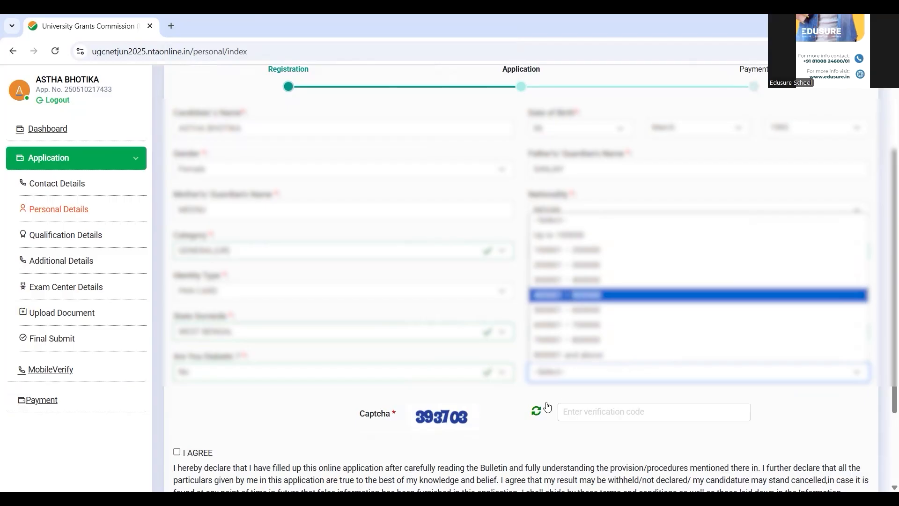
click(562, 295)
Enter the displayed captcha code, agree to the declaration and save the personal details, dismissing the notice.
click(582, 406)
text(3)
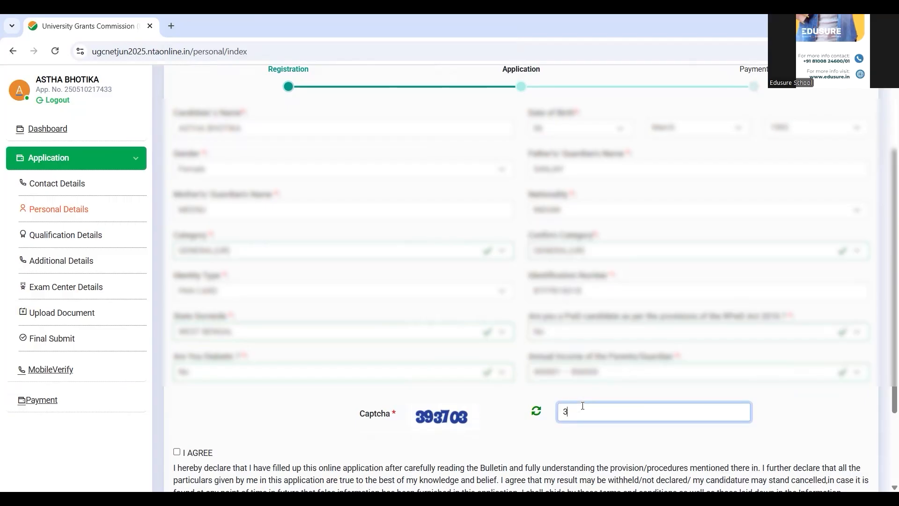
text(93703)
click(176, 451)
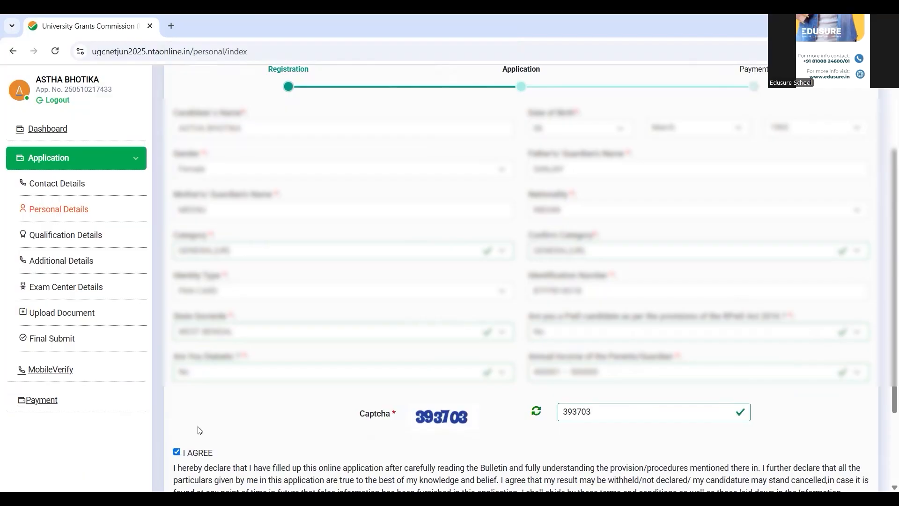
scroll(193, 434, down, 3)
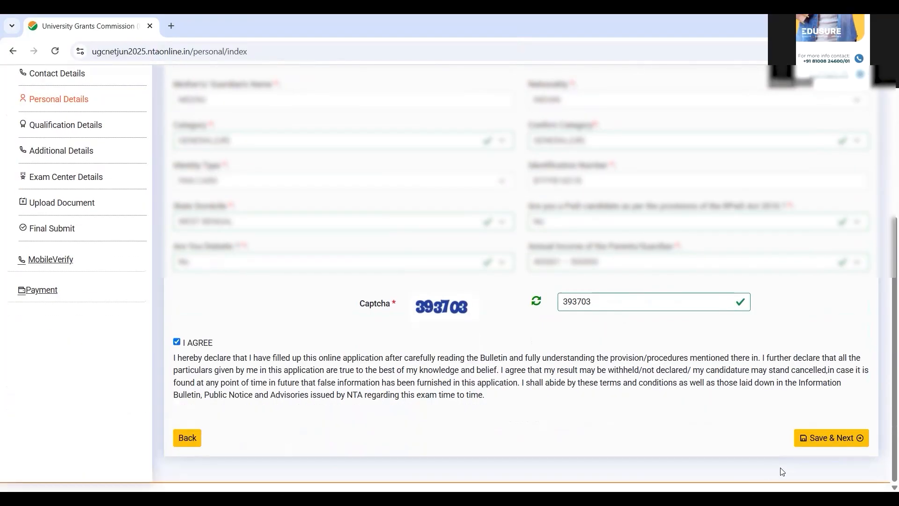
click(818, 445)
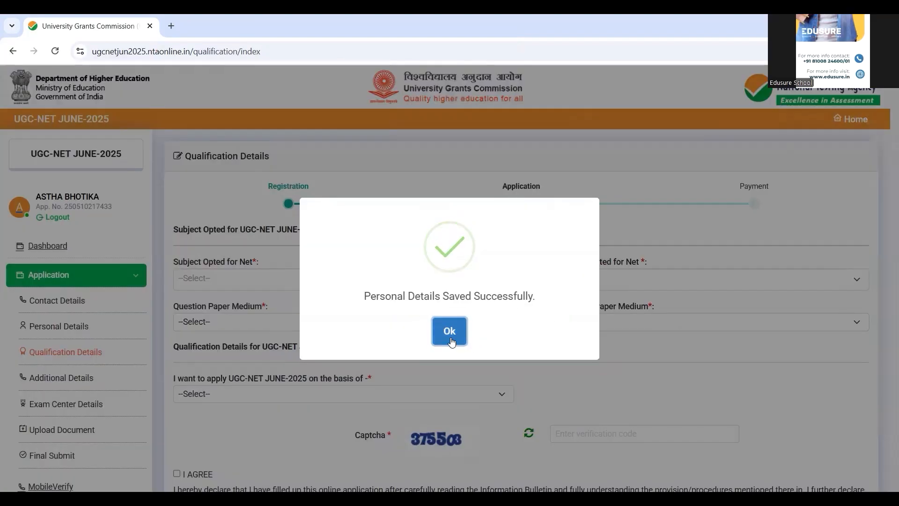
click(451, 338)
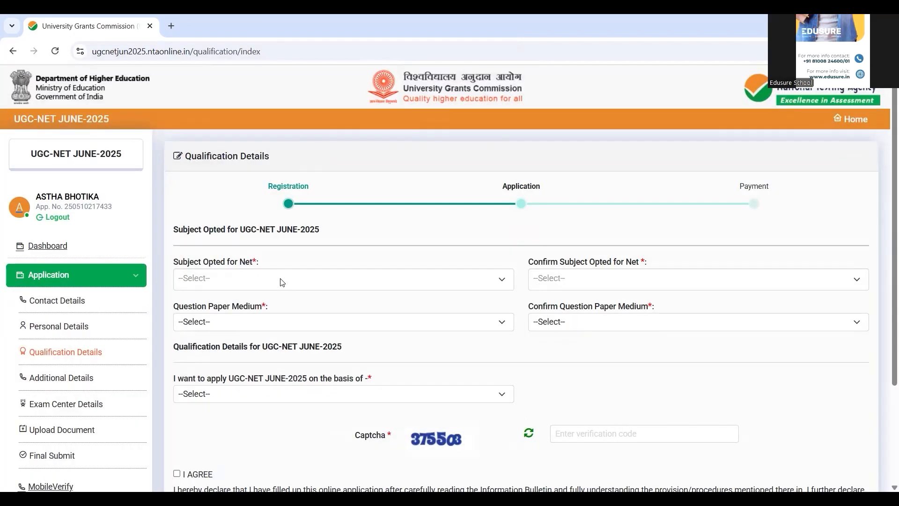
Choose the Economics / Rural Economics subject as the subject opted for NET and confirm the same subject.
click(280, 279)
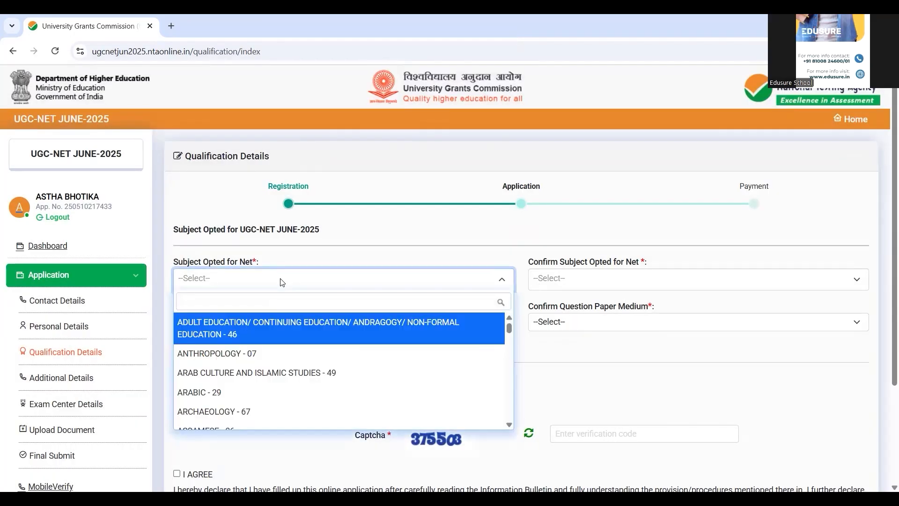
text(ec)
key(Return)
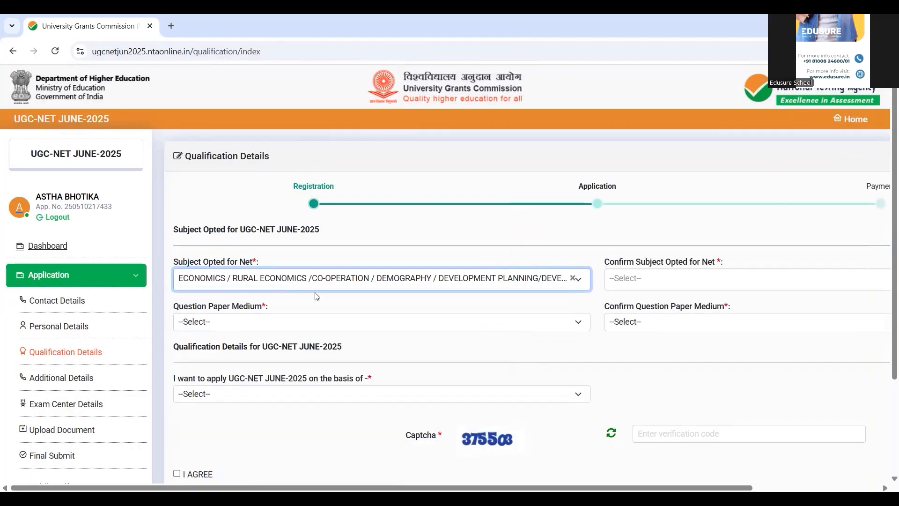
click(681, 281)
text(ec)
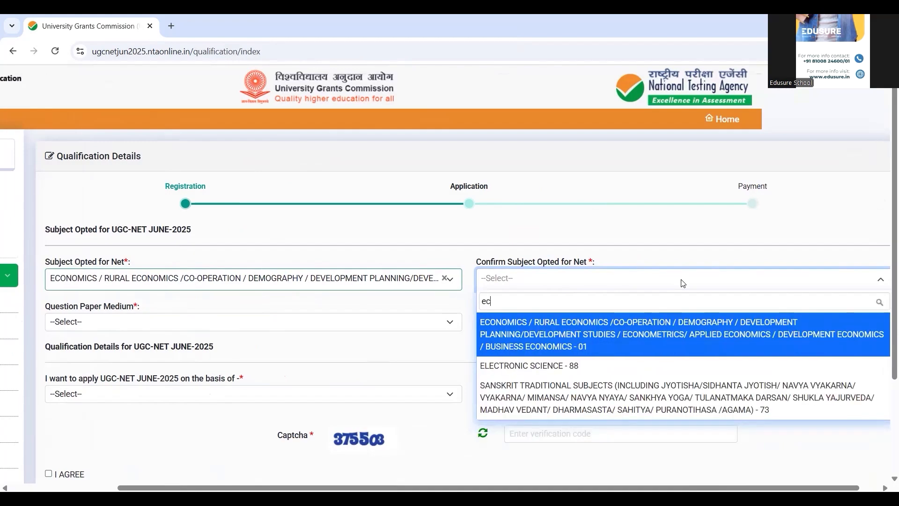
key(Return)
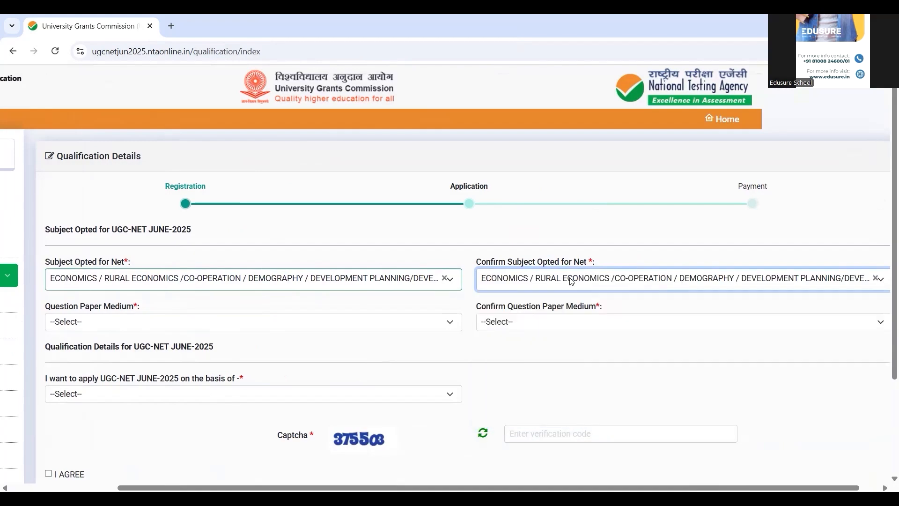
Set both the question paper medium and its confirmation to English.
click(407, 325)
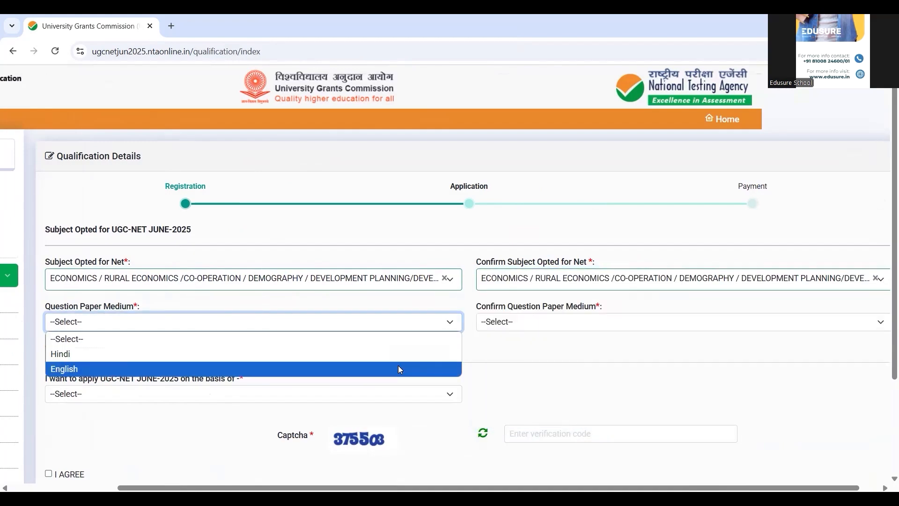
click(398, 369)
click(543, 326)
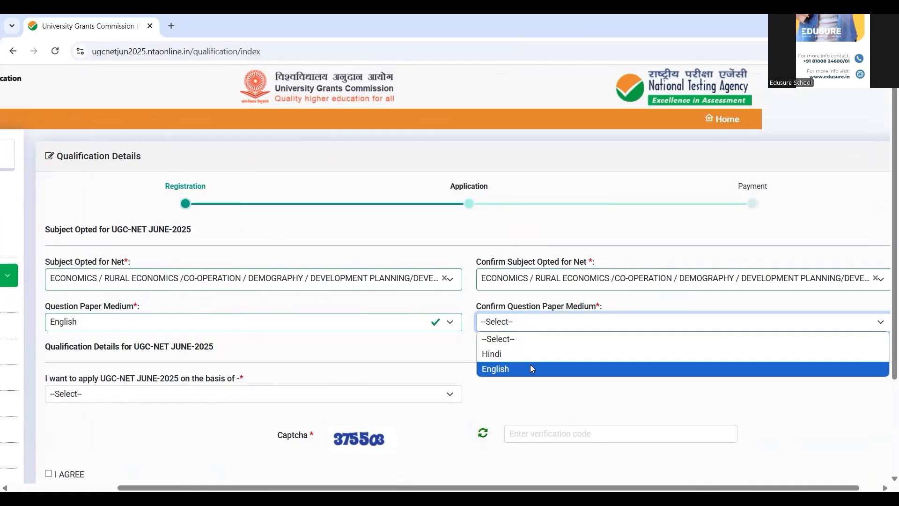
click(532, 369)
Set the basis of the UGC-NET application to Four Year Under Graduate Programme.
click(340, 398)
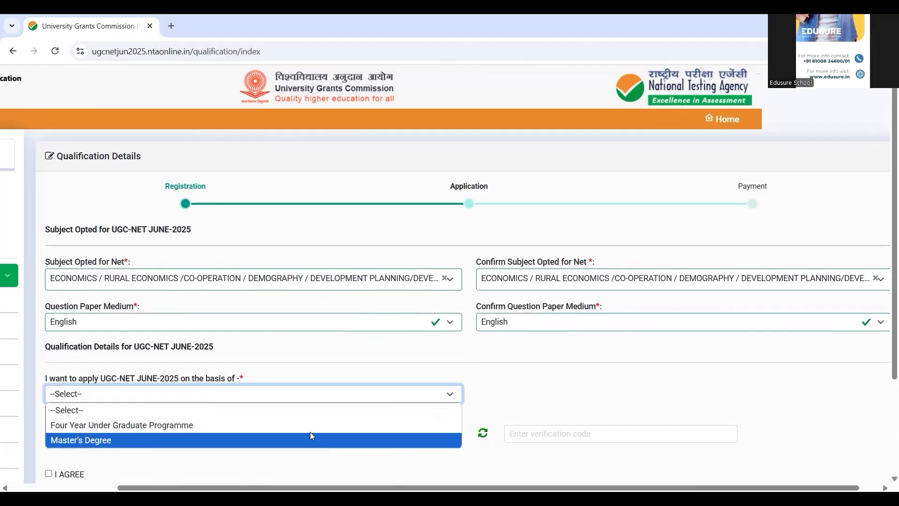
click(310, 430)
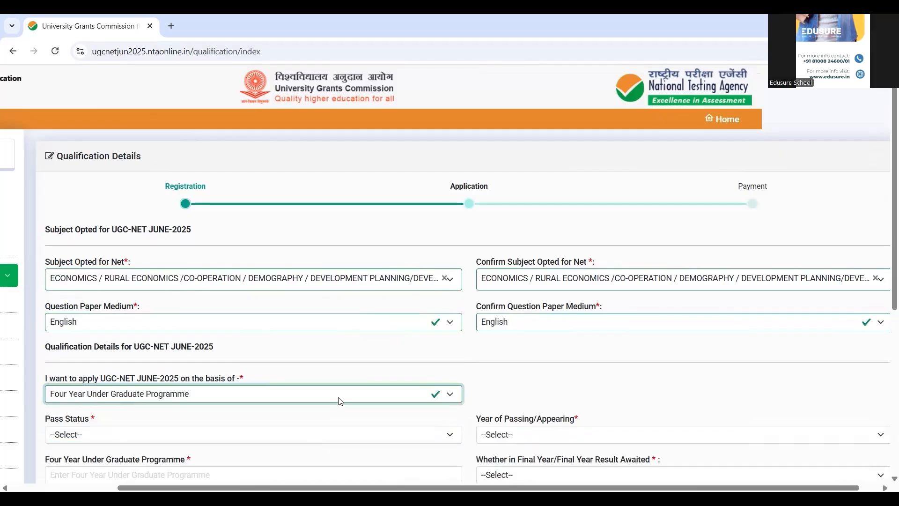
click(341, 399)
Set the pass status to Appearing/Result Awaited and the year of passing/appearing to 2025.
scroll(345, 375, down, 1)
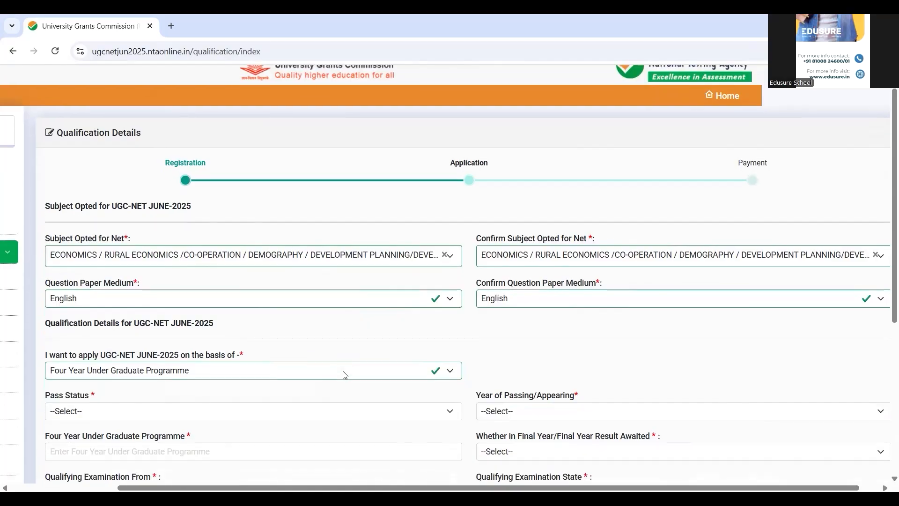
scroll(343, 375, down, 5)
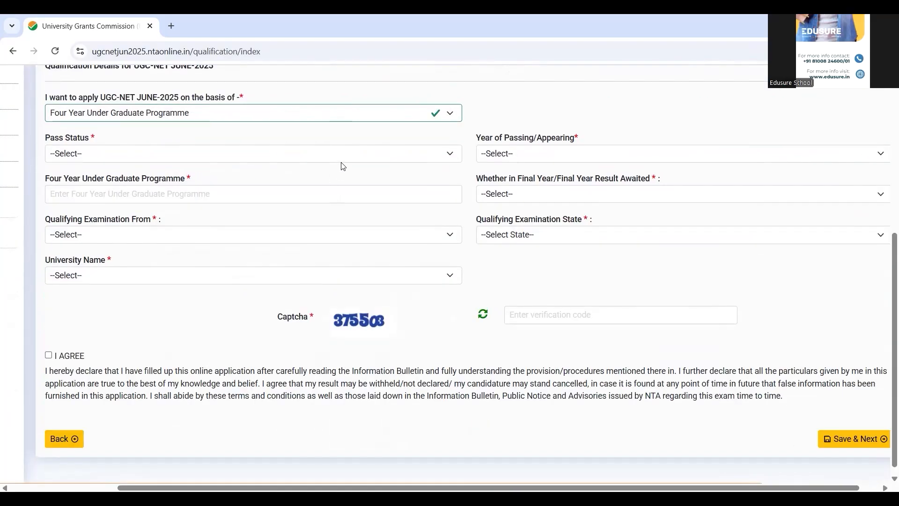
click(340, 161)
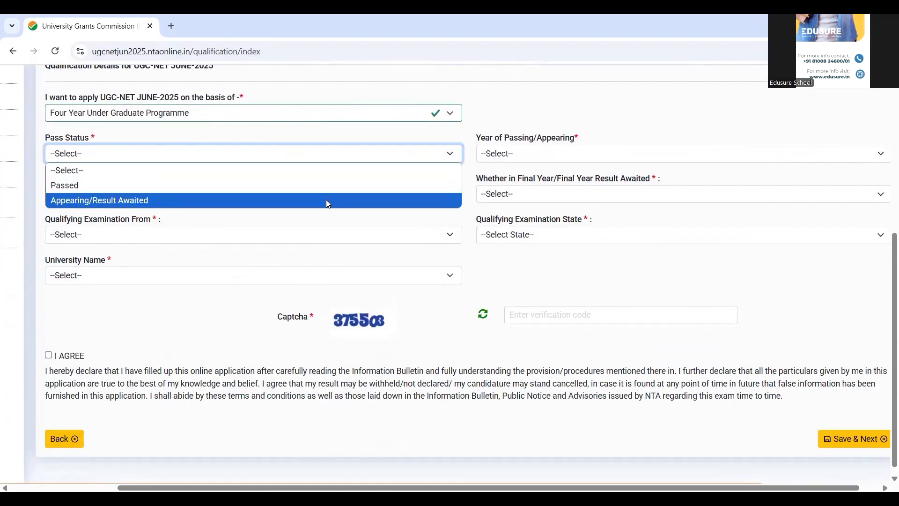
click(326, 200)
click(510, 154)
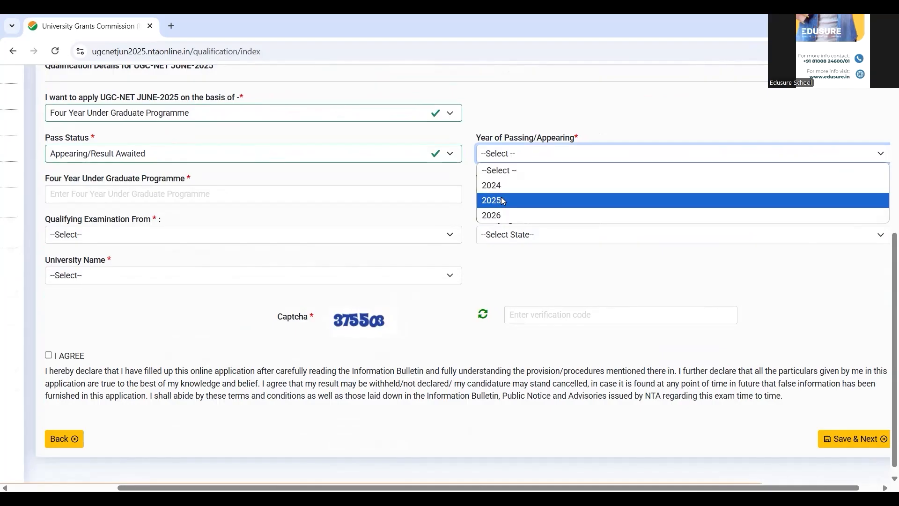
click(503, 201)
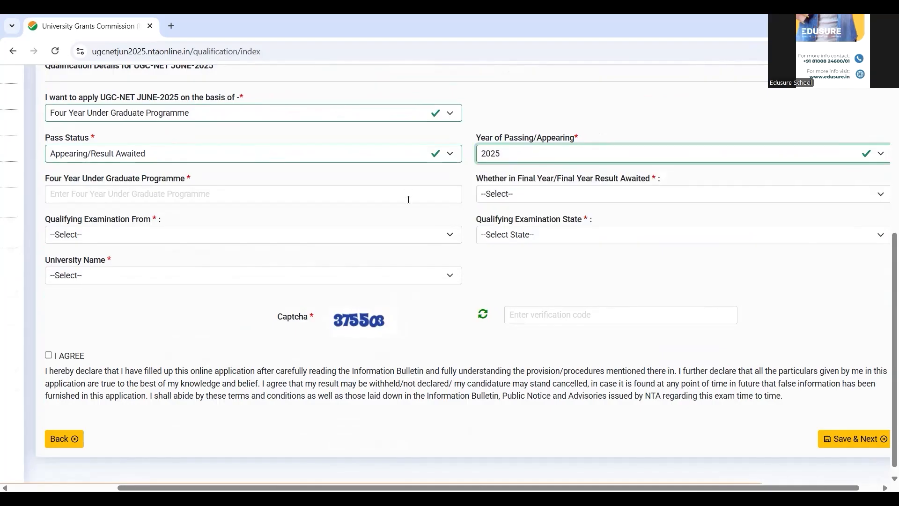
Enter IT as the four year under graduate programme and answer Yes to final year/final year result awaited.
click(408, 199)
text(IT)
key(Tab)
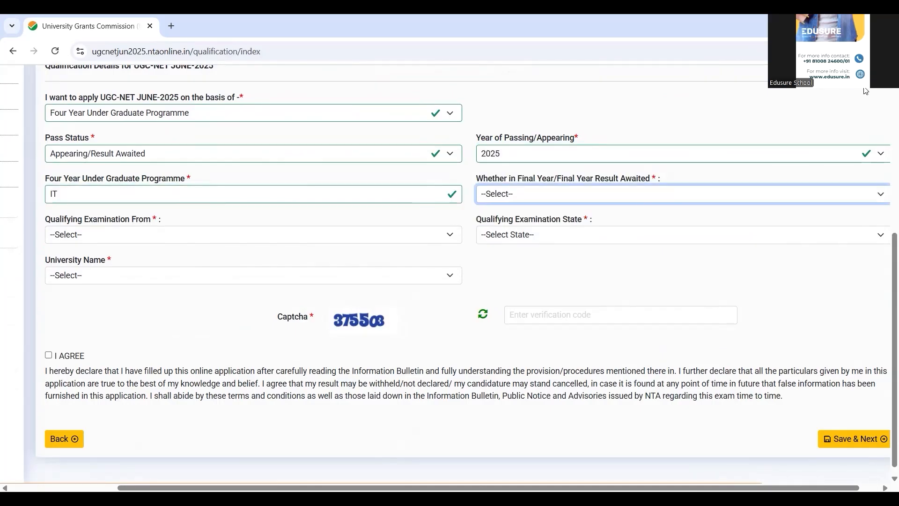
click(639, 198)
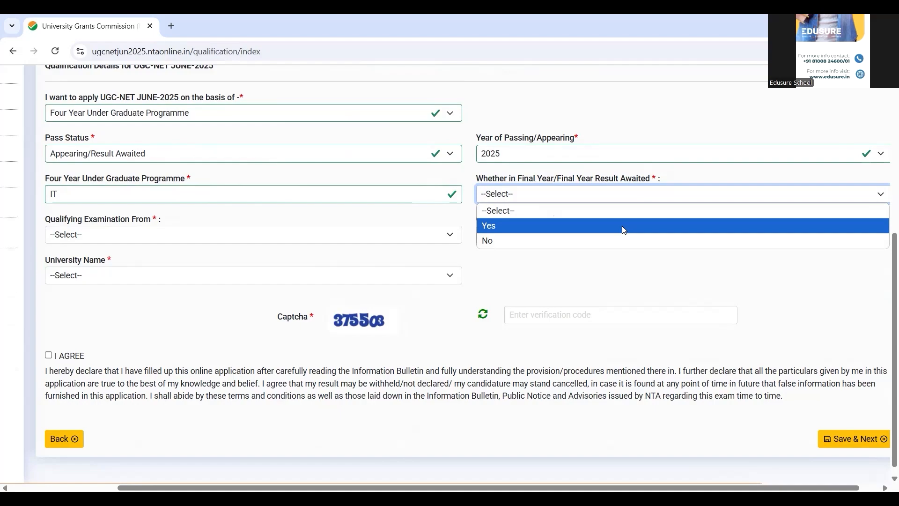
click(623, 230)
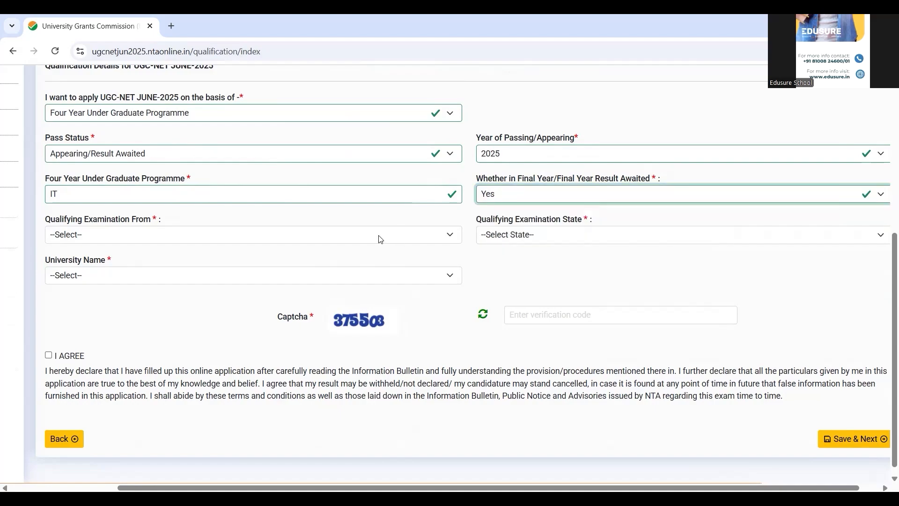
Set the qualifying examination location to INDIA, state WEST BENGAL, and choose CALCUTTA UNIVERSITY as the university.
click(380, 239)
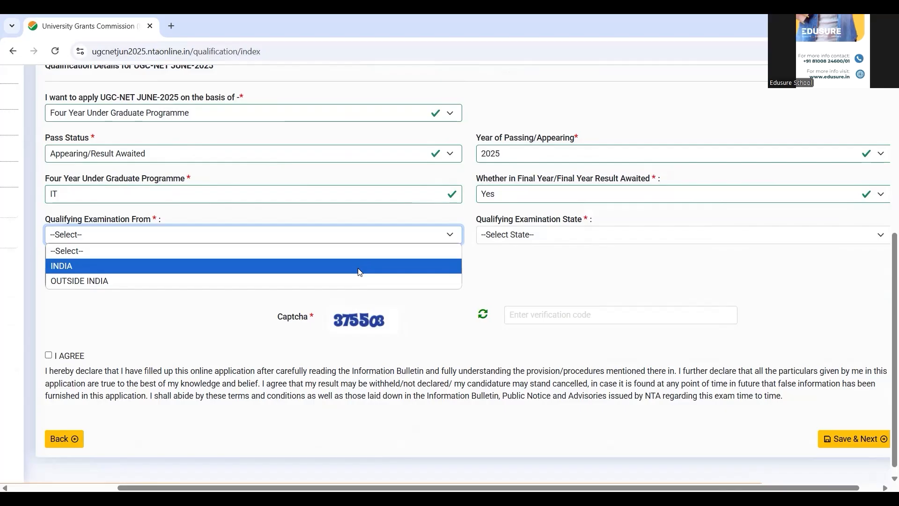
click(359, 267)
click(524, 236)
key(Down)
key(Down)
key(Down)
key(Down)
key(Down)
key(Down)
key(Down)
key(Down)
key(Down)
key(Down)
key(Down)
key(Down)
key(Down)
key(Down)
key(Down)
key(Down)
key(Down)
key(Down)
key(Down)
key(Down)
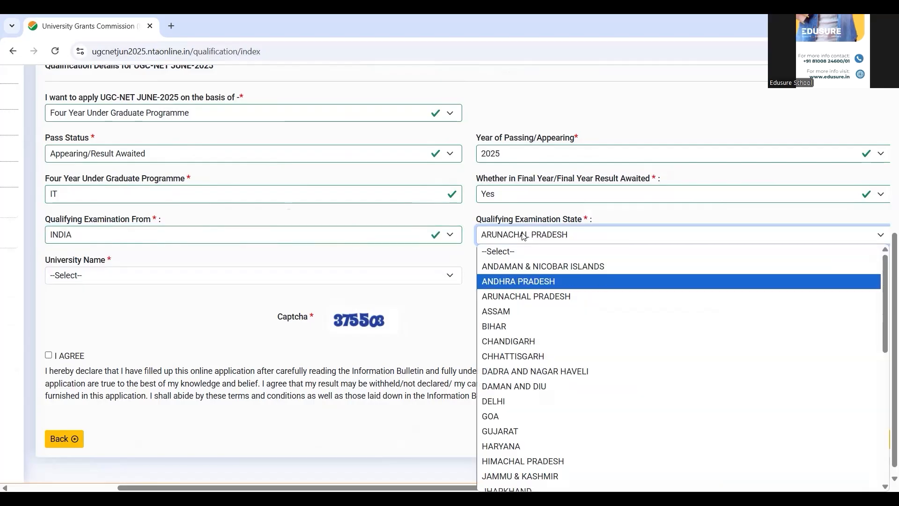
key(Down)
key(Down)
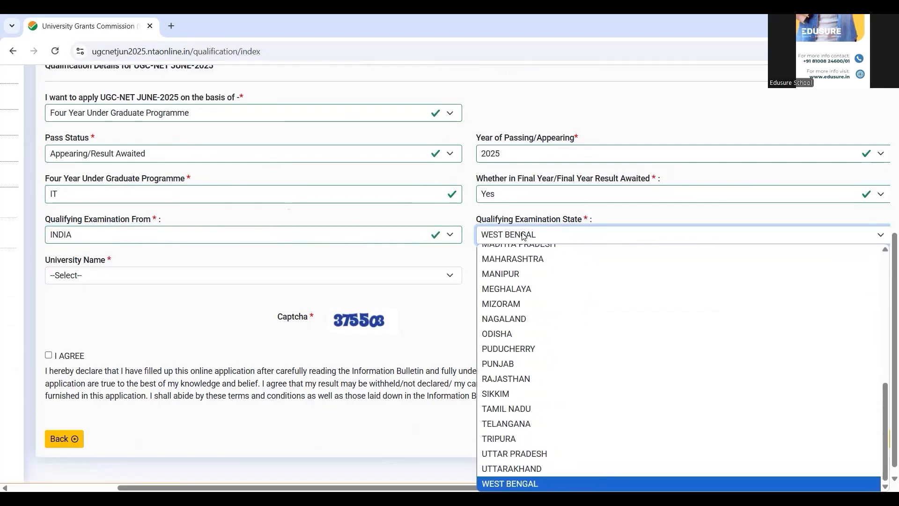
key(Return)
click(433, 277)
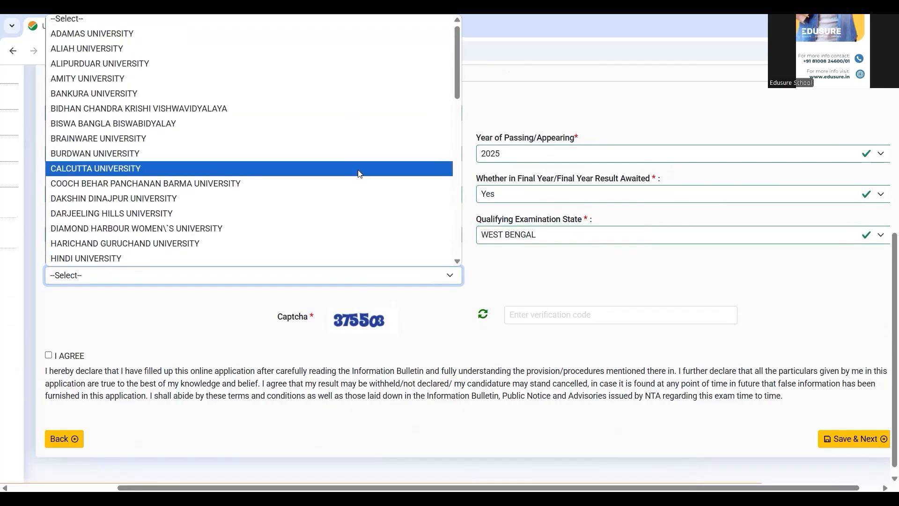
click(360, 174)
Enter the displayed captcha code, agree to the declaration and save the qualification details, dismissing the notice.
click(539, 313)
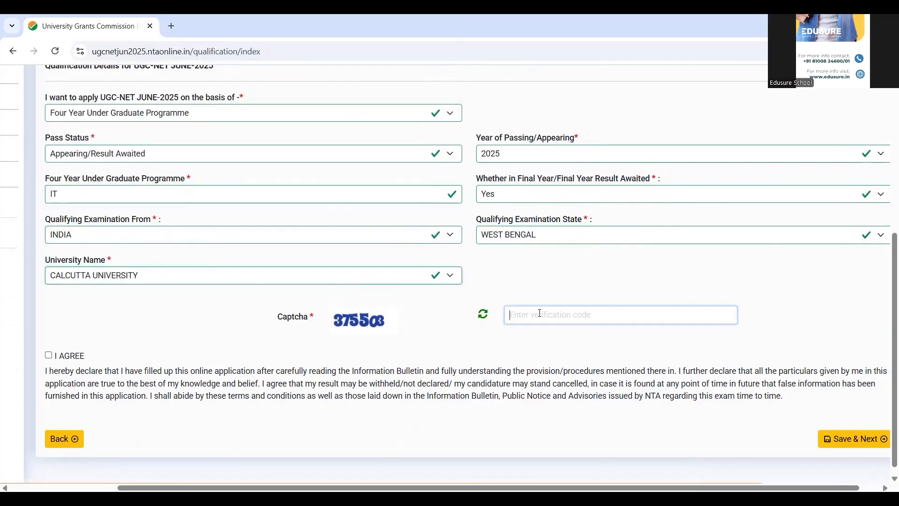
text(37)
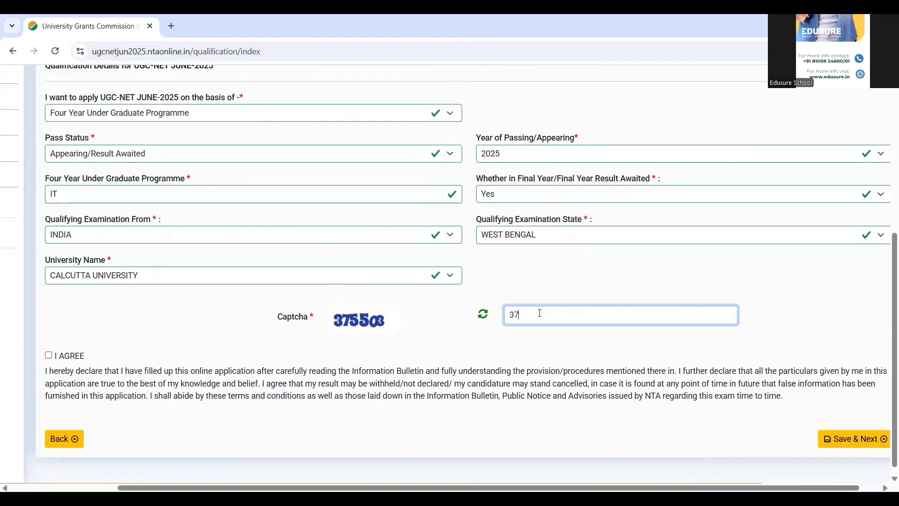
text(5503)
click(48, 354)
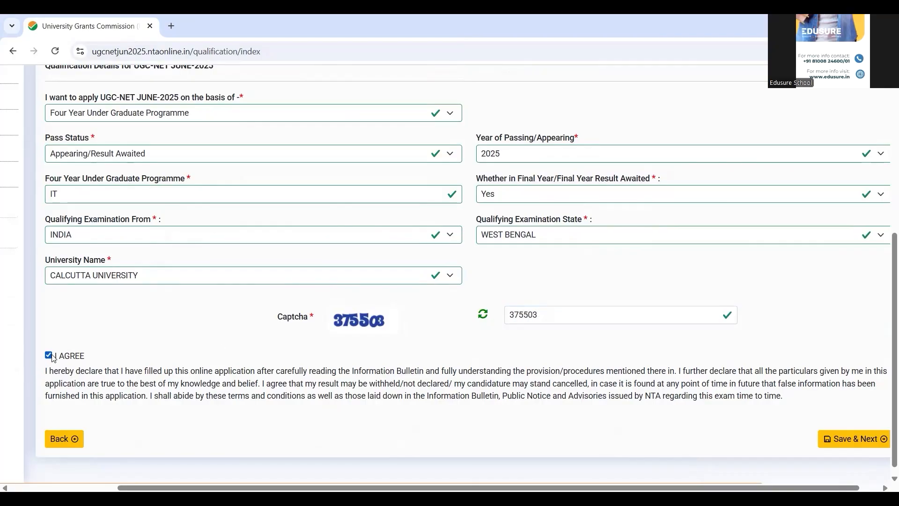
click(858, 437)
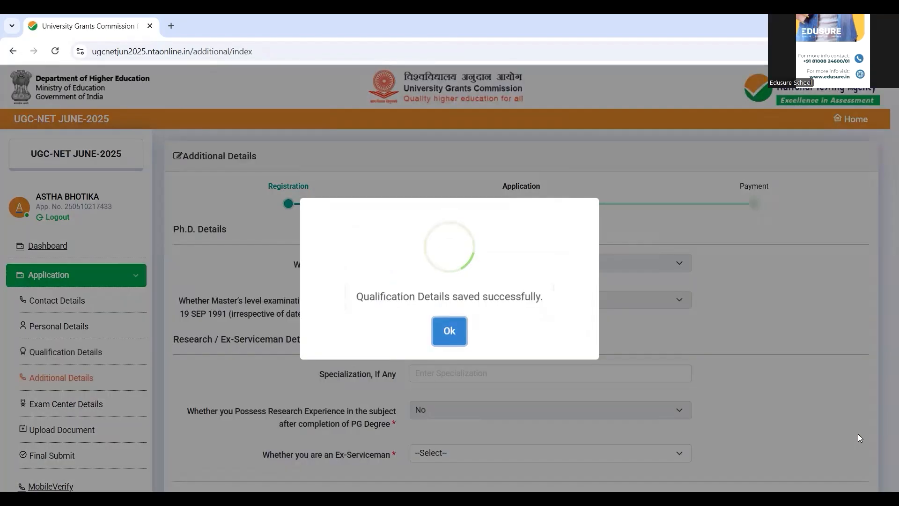
click(450, 332)
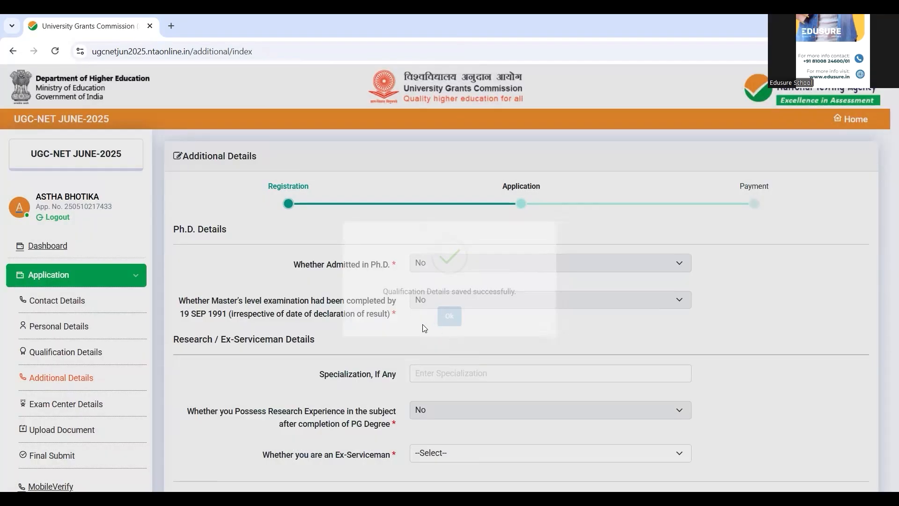
Answer No to the ex-serviceman question in the additional details.
scroll(425, 330, down, 1)
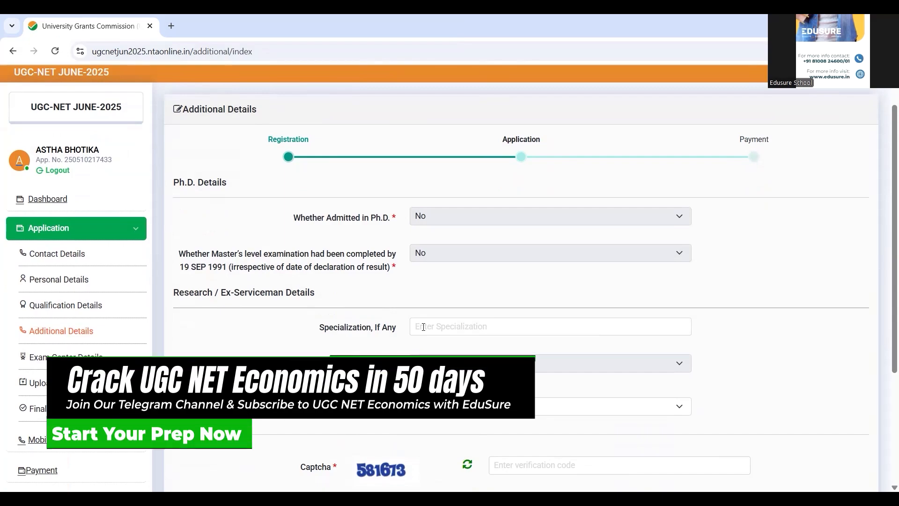
scroll(423, 326, down, 1)
scroll(515, 281, down, 2)
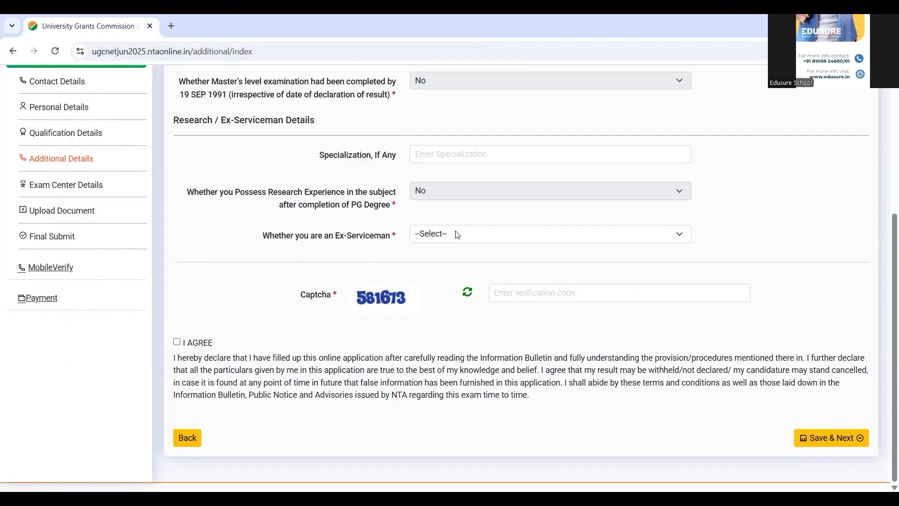
click(456, 235)
click(456, 280)
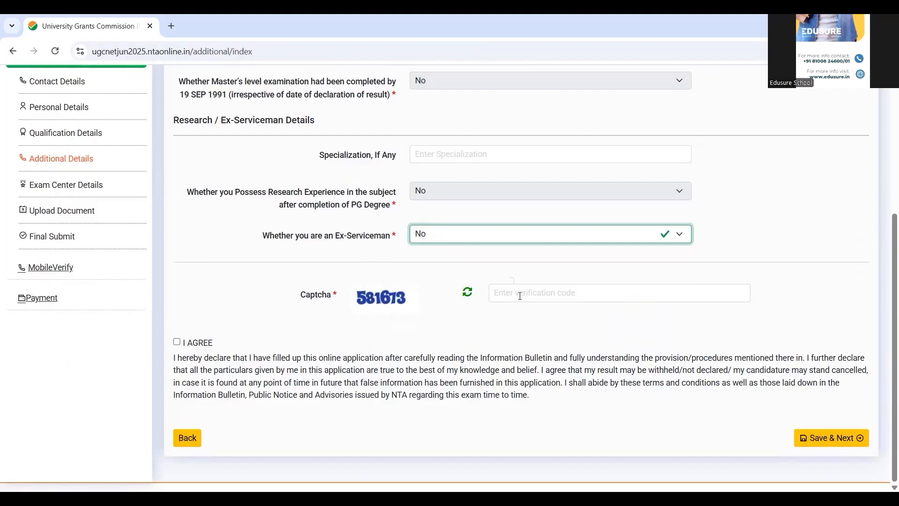
Enter the displayed captcha code, agree to the declaration and save the additional details, dismissing the notice.
click(519, 295)
text(581)
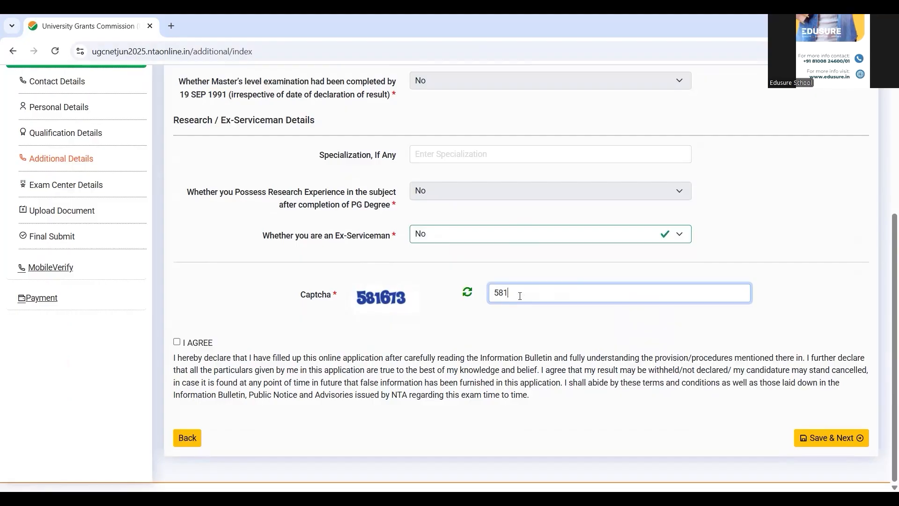
text(673)
click(177, 342)
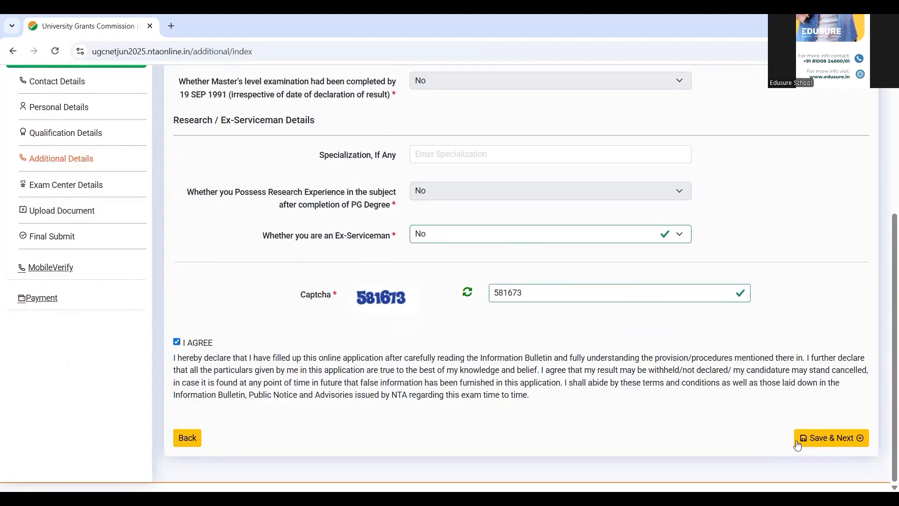
click(814, 439)
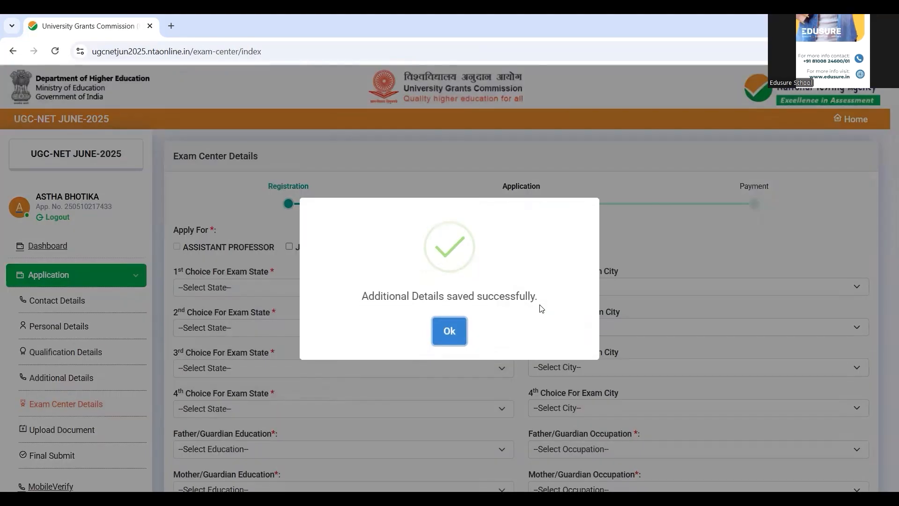
click(450, 330)
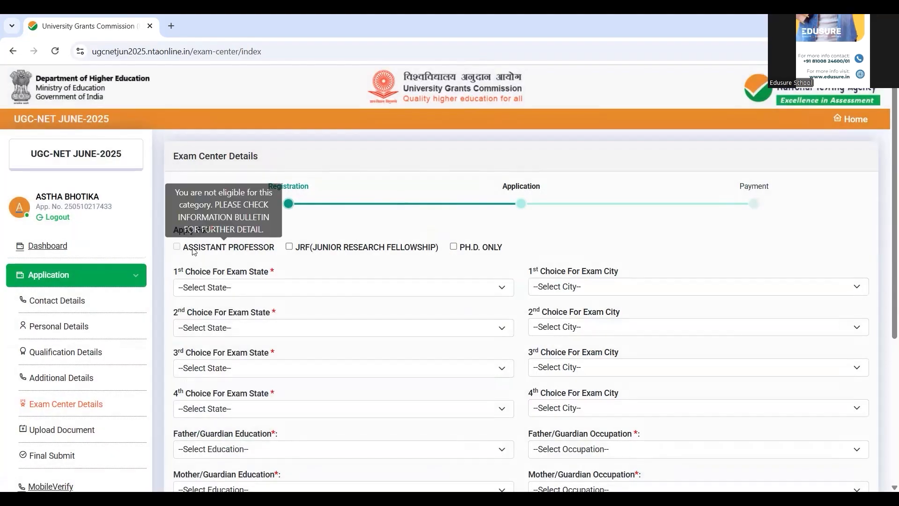
Apply for JRF (Junior Research Fellowship) and Ph.D. Only, and set the first exam centre choice to KOLKATA, WEST BENGAL.
click(290, 247)
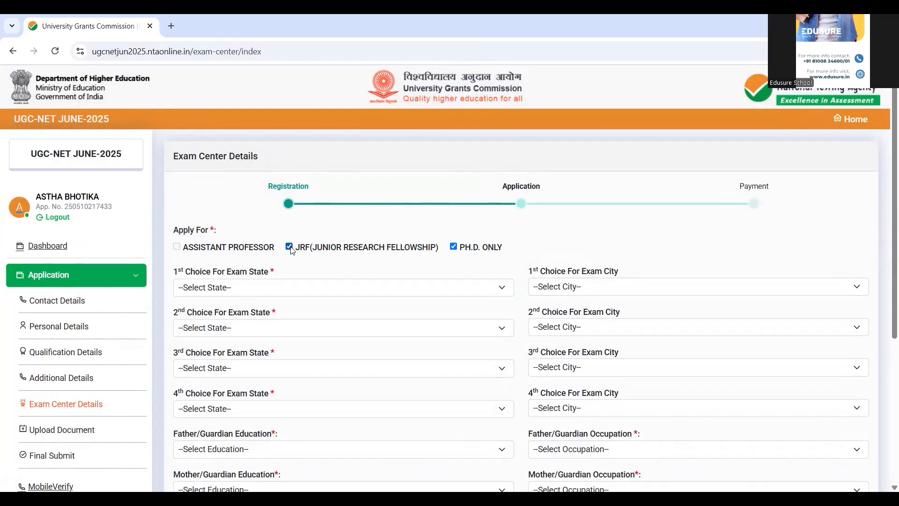
click(263, 291)
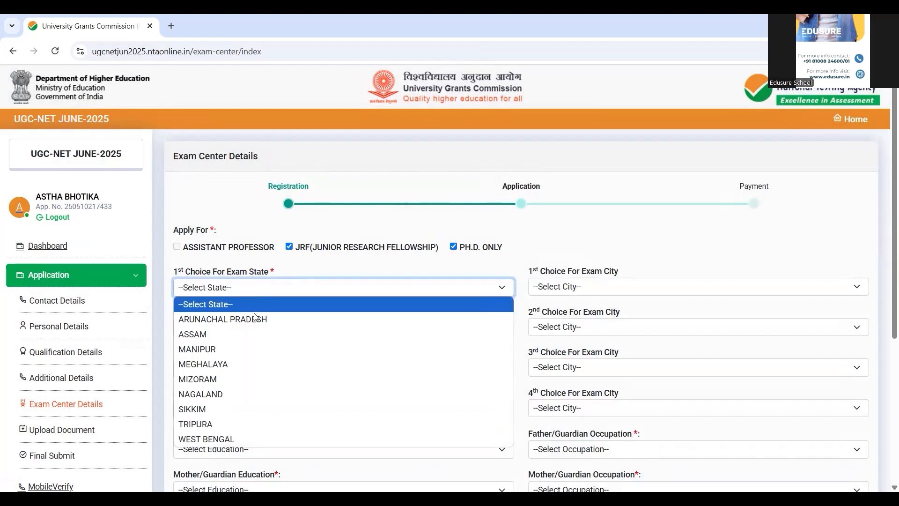
click(226, 439)
click(581, 293)
text(ko)
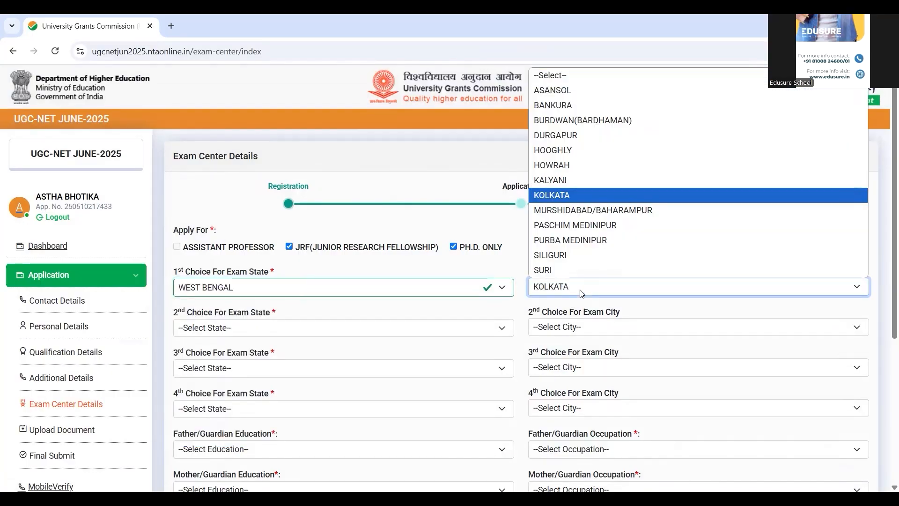
key(Return)
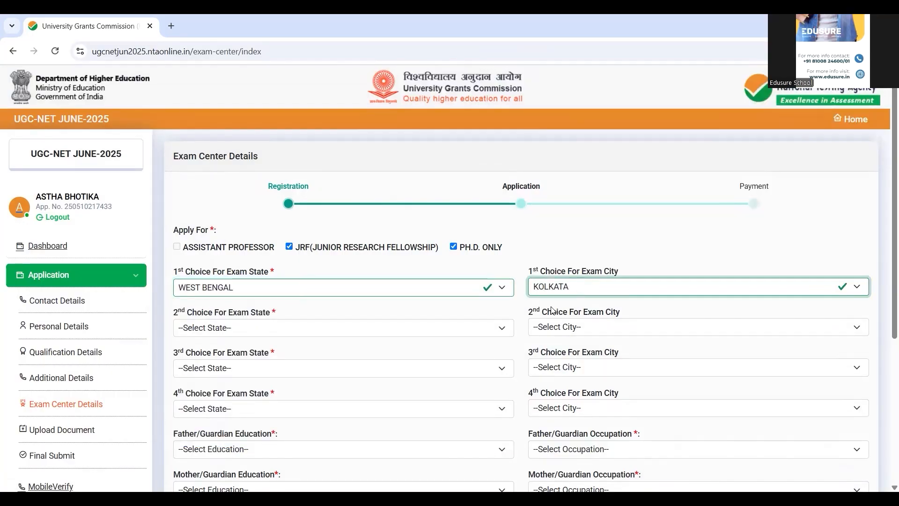
Set the second to fourth exam centre choices to NAHARLAGUN in ARUNACHAL PRADESH, GUWAHATI in ASSAM and GANGTOK in SIKKIM.
click(488, 328)
click(458, 360)
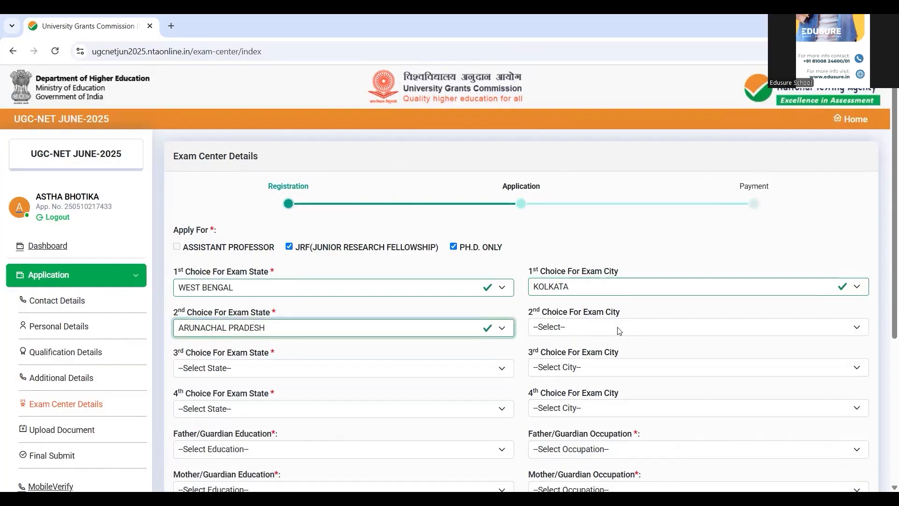
click(616, 329)
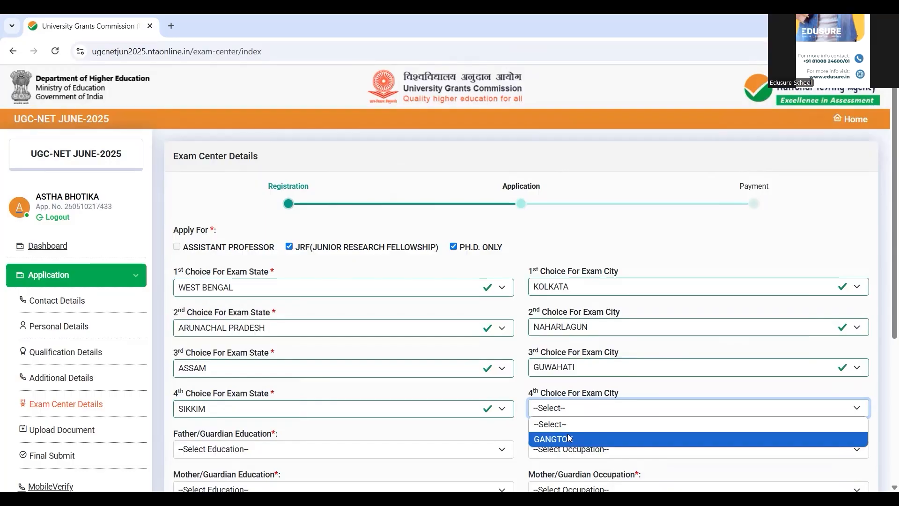
click(569, 438)
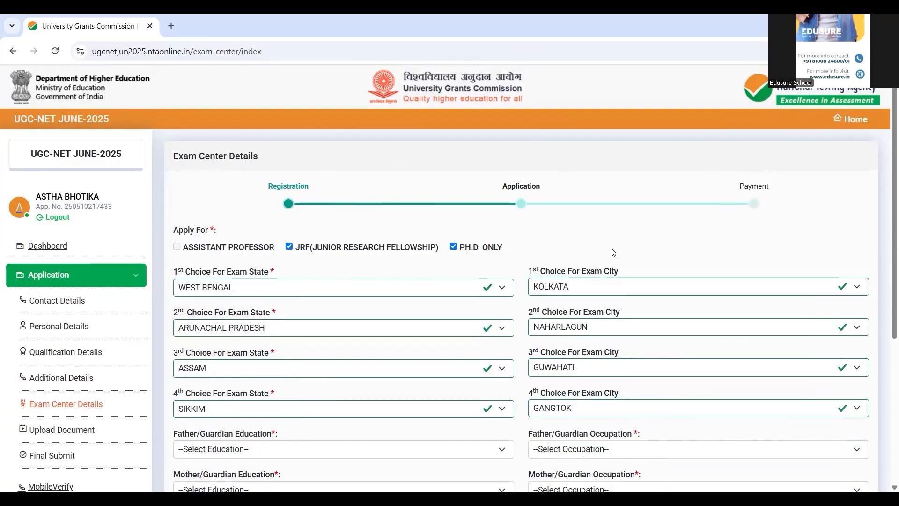
Set the father/guardian education to Doctorate and the occupation to Defence Services (Army, Navy, IAF).
scroll(614, 253, down, 5)
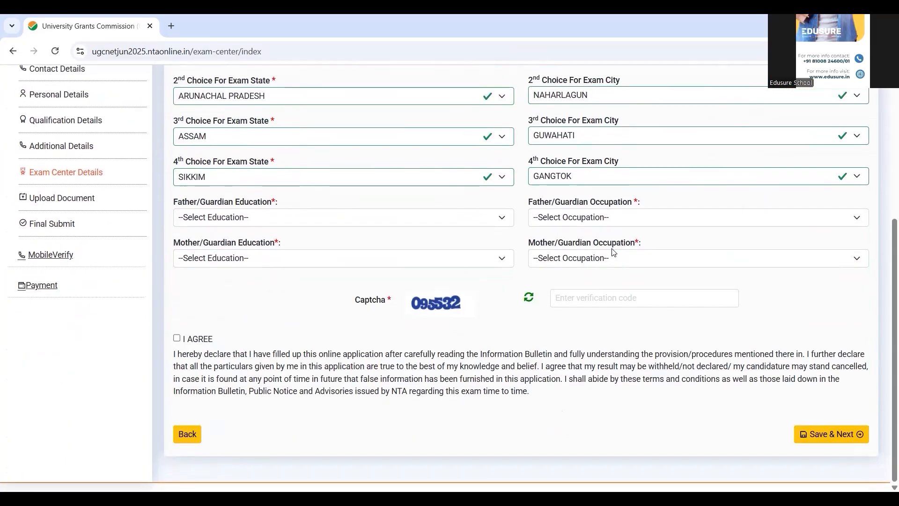
click(471, 221)
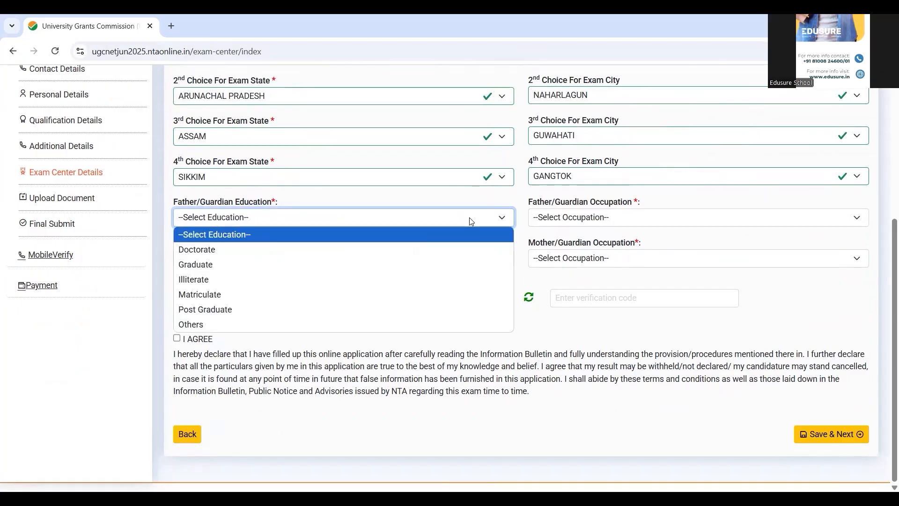
click(608, 217)
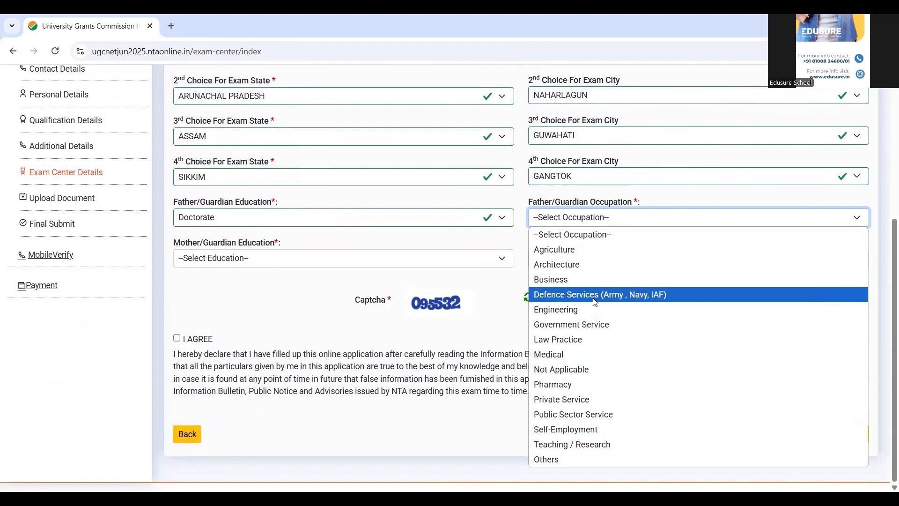
click(593, 295)
Set the mother/guardian education to Matriculate and the occupation to Self-Employment.
click(435, 258)
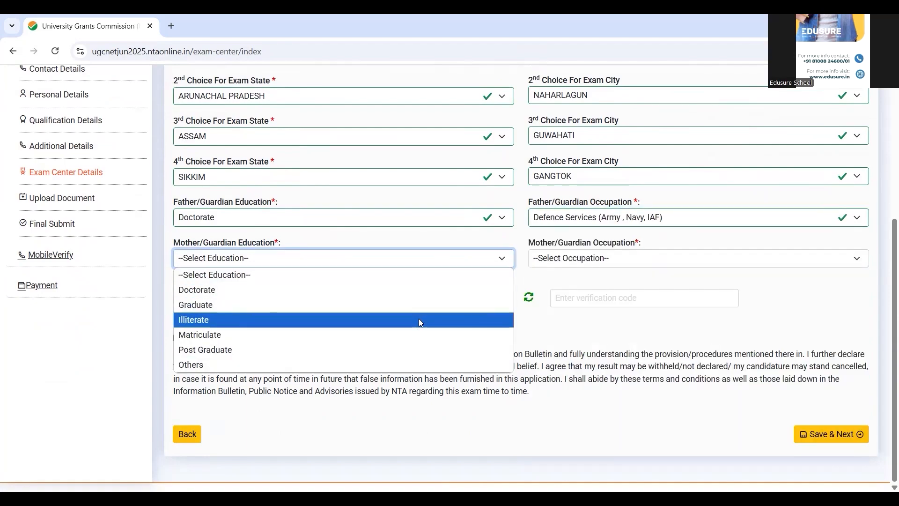
click(419, 332)
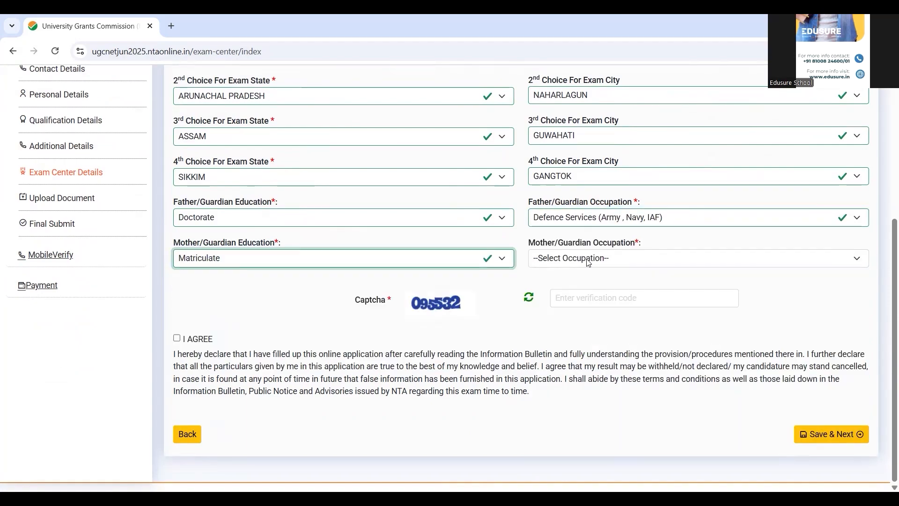
click(589, 262)
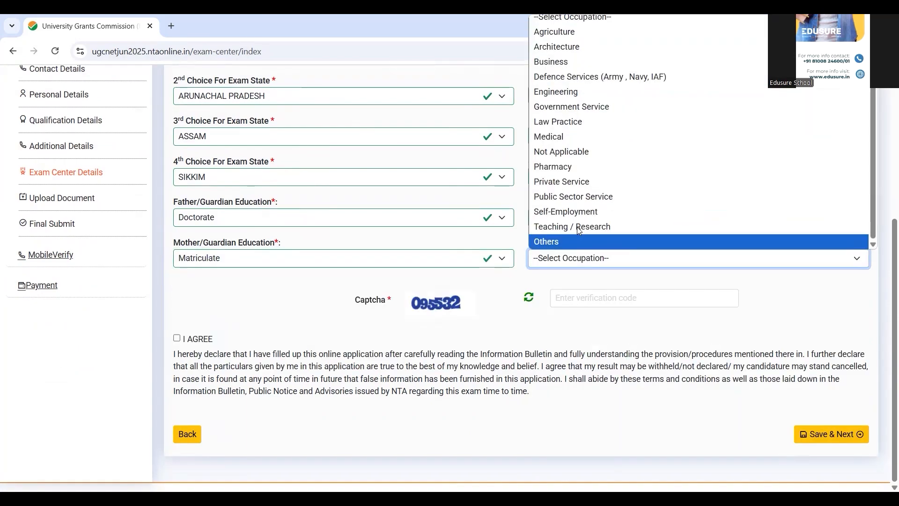
Enter the displayed captcha code, agree to the declaration and save the exam center details, dismissing the notice.
click(585, 301)
text(095532)
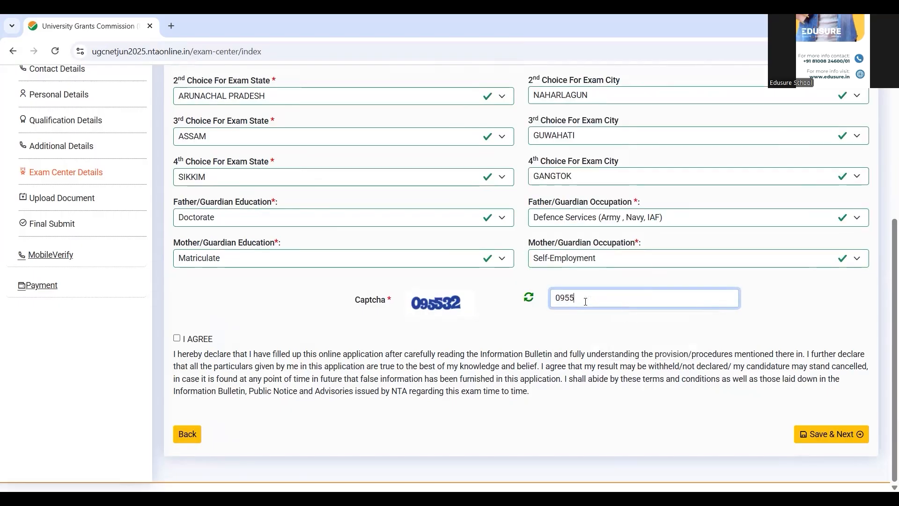
click(177, 337)
click(810, 434)
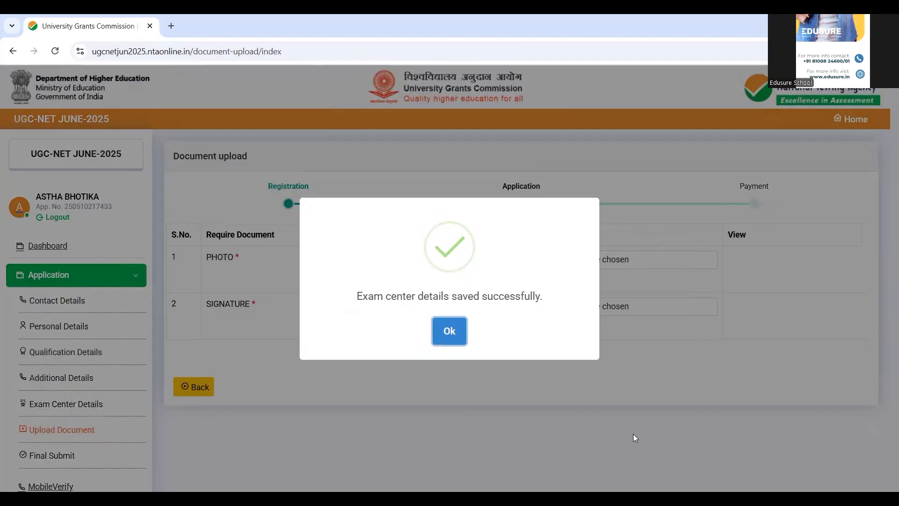
click(456, 334)
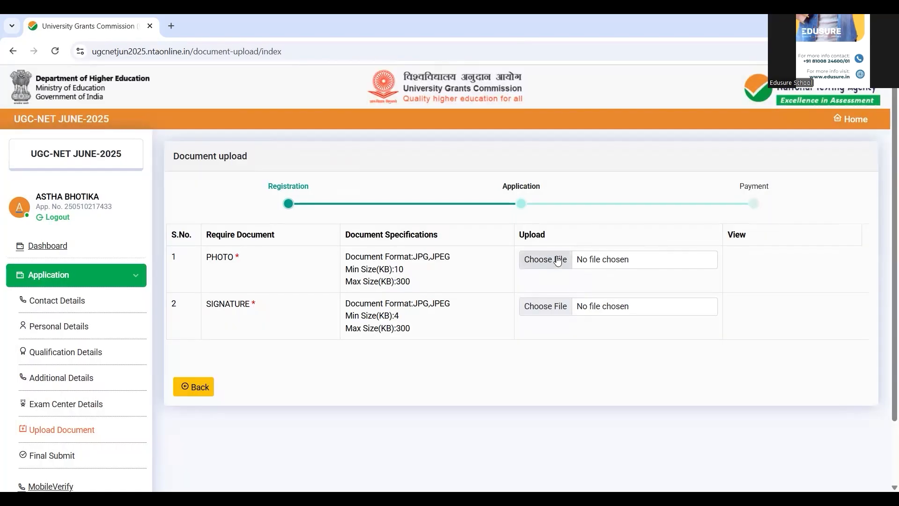
Upload the candidate's photo and signature images, save the documents and dismiss the notice.
click(557, 261)
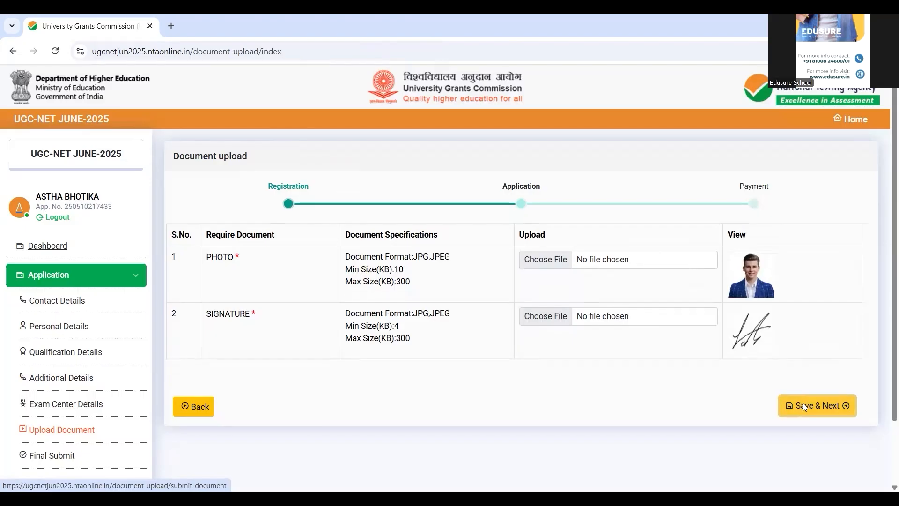
click(802, 403)
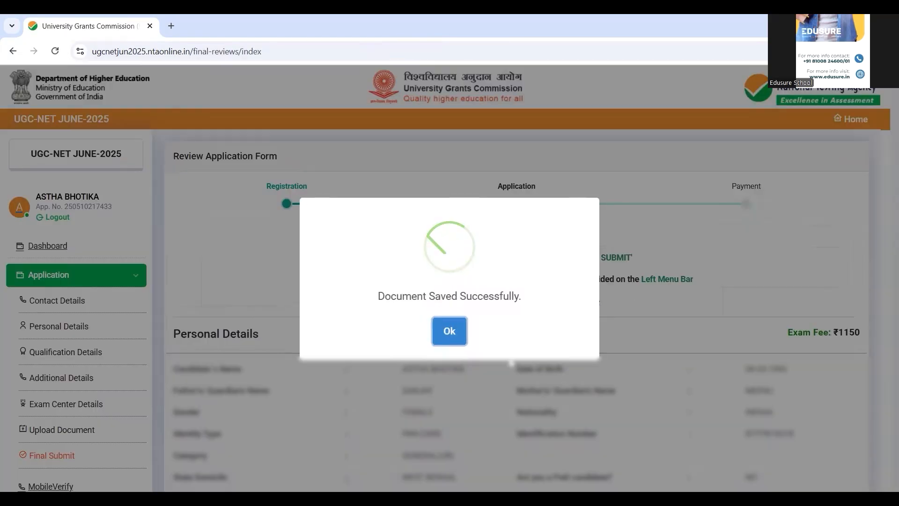
click(455, 332)
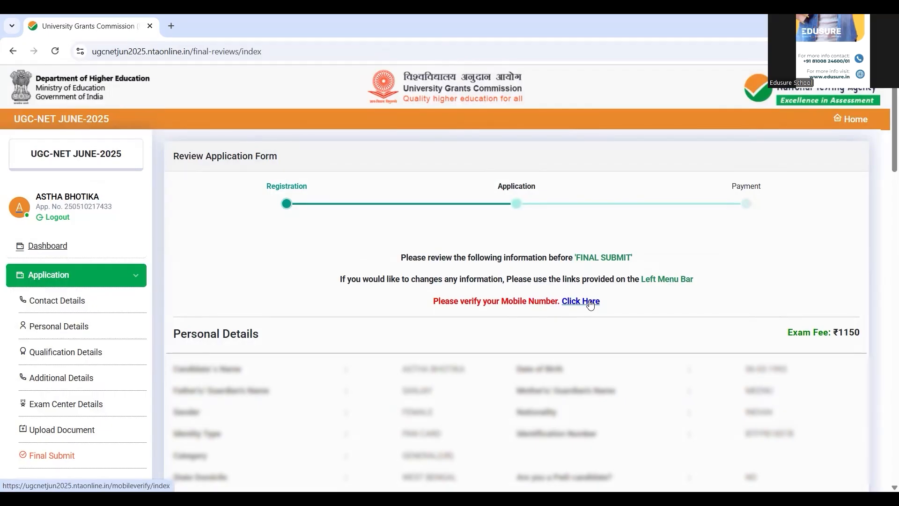
Start the mobile number verification, enter the displayed captcha code and request the OTP, dismissing the notice.
click(589, 302)
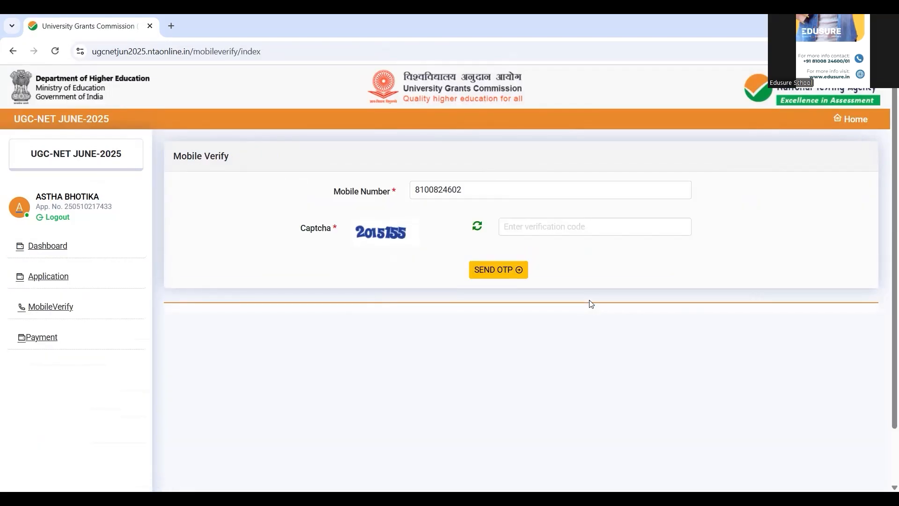
click(544, 230)
text(201)
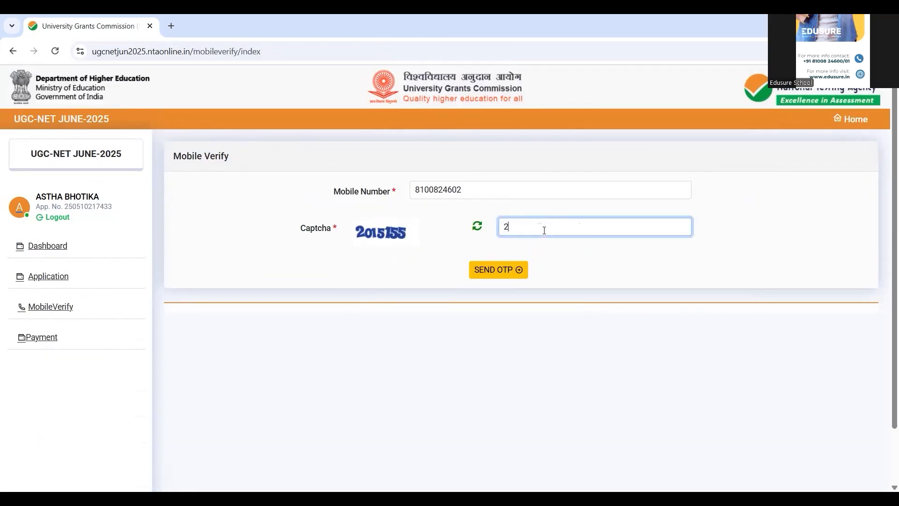
text(5155)
click(491, 270)
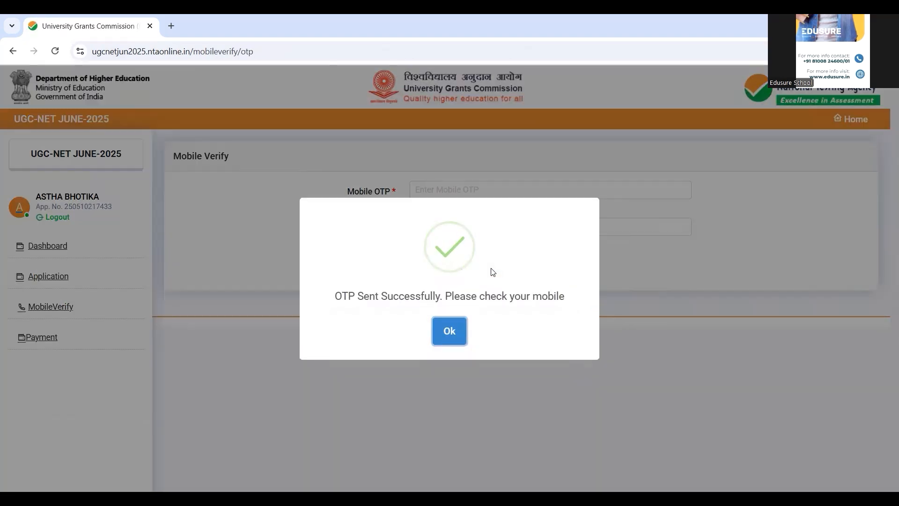
click(450, 340)
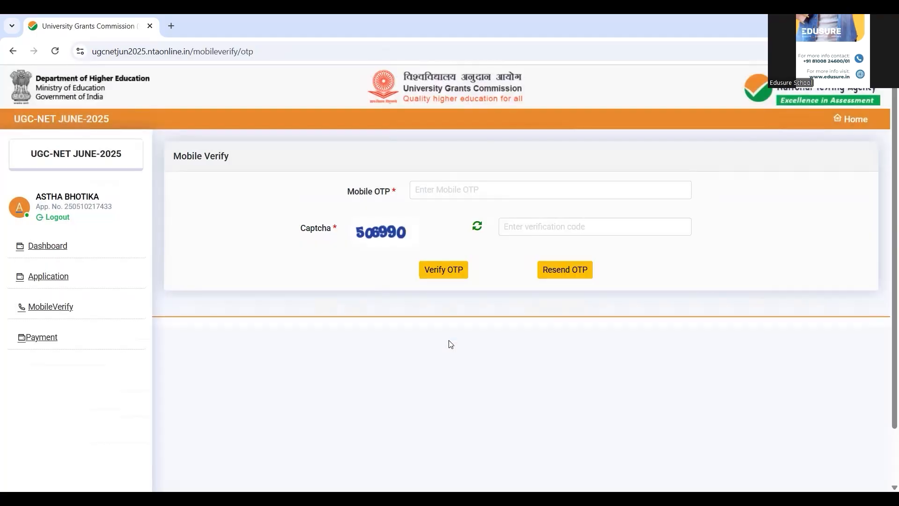
Enter the mobile OTP and the displayed captcha code, verify the mobile number and dismiss the notice.
click(462, 185)
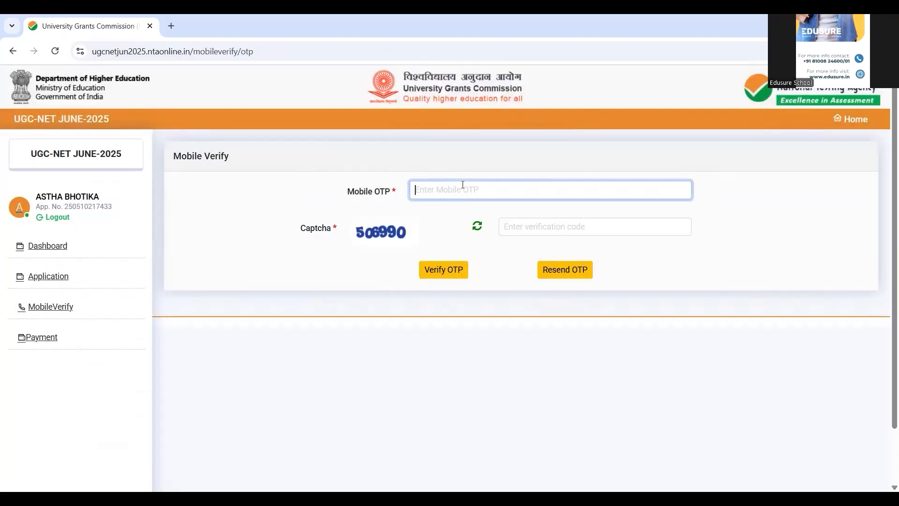
click(533, 228)
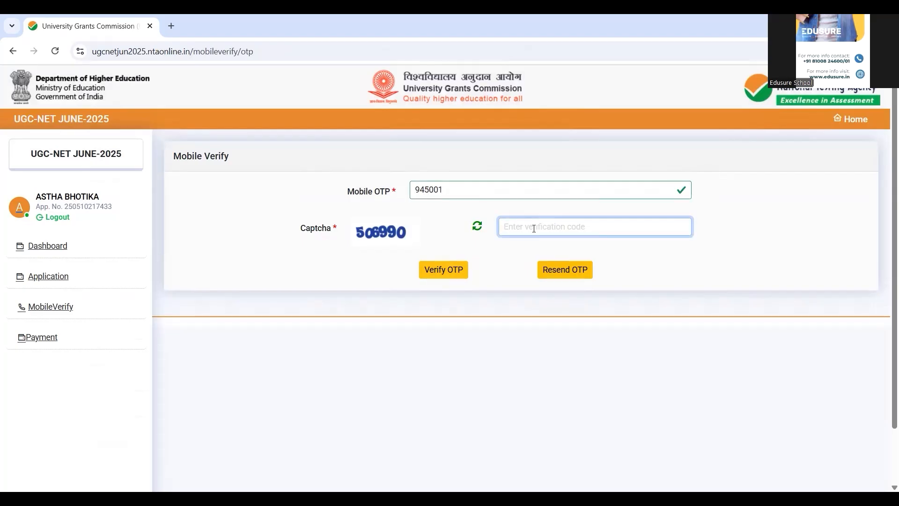
click(440, 268)
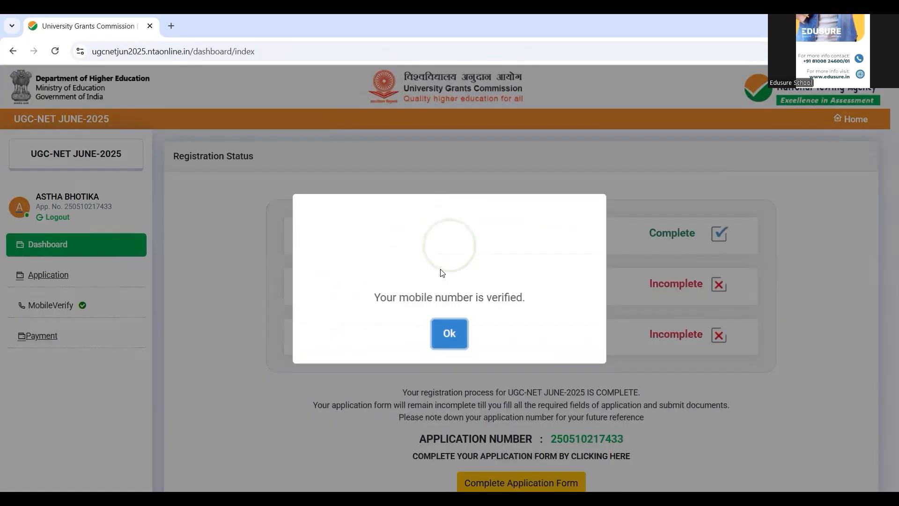
click(449, 331)
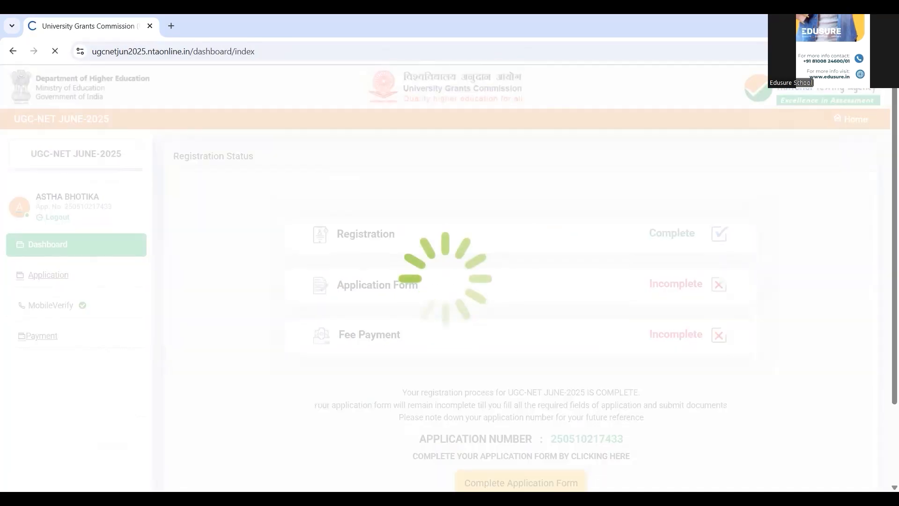
Return to the application form, review all entered details and submit it to bring up the particulars checklist.
scroll(515, 281, down, 2)
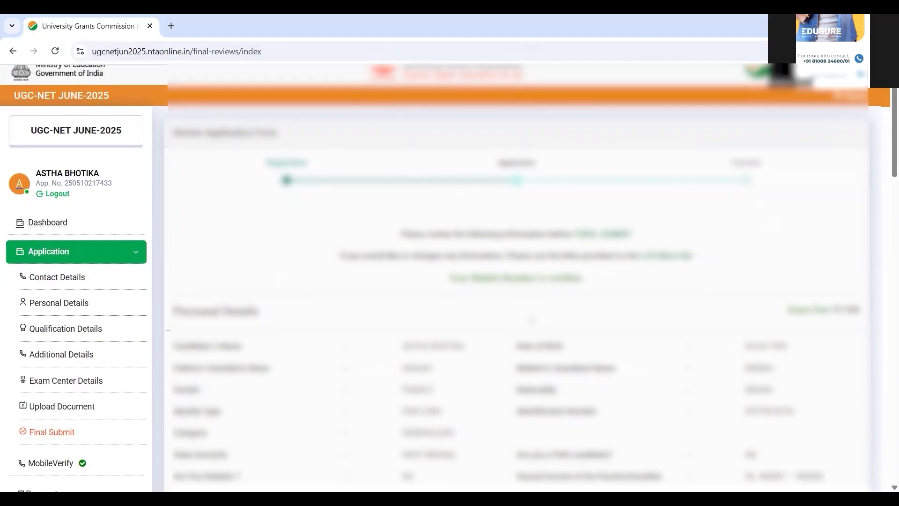
scroll(530, 319, down, 15)
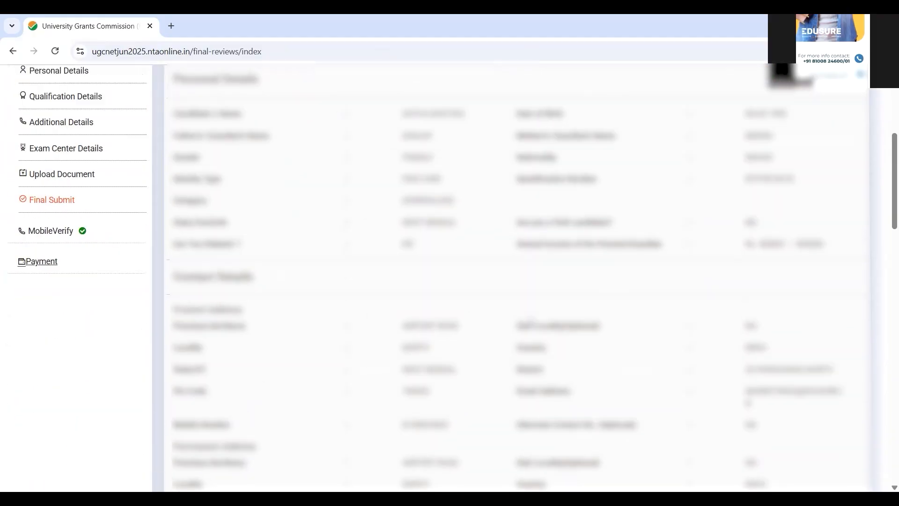
scroll(531, 318, down, 8)
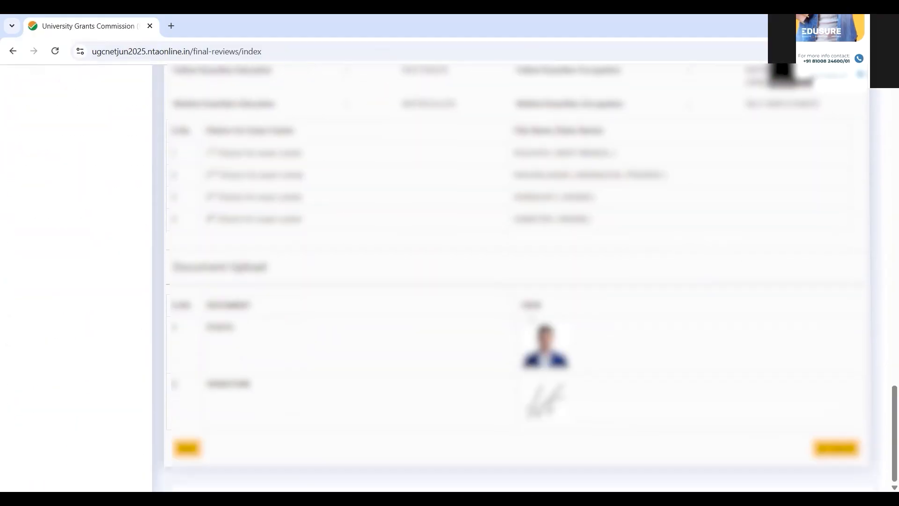
click(836, 448)
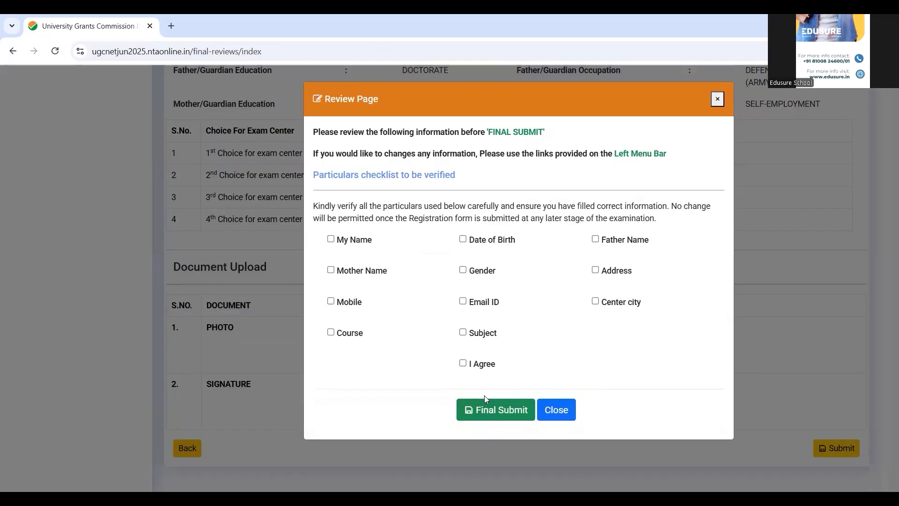
Mark all particulars in the checklist as verified, agree to the declaration and make the final submission of the application.
click(330, 239)
click(331, 270)
click(331, 270)
click(331, 270)
click(330, 301)
click(331, 333)
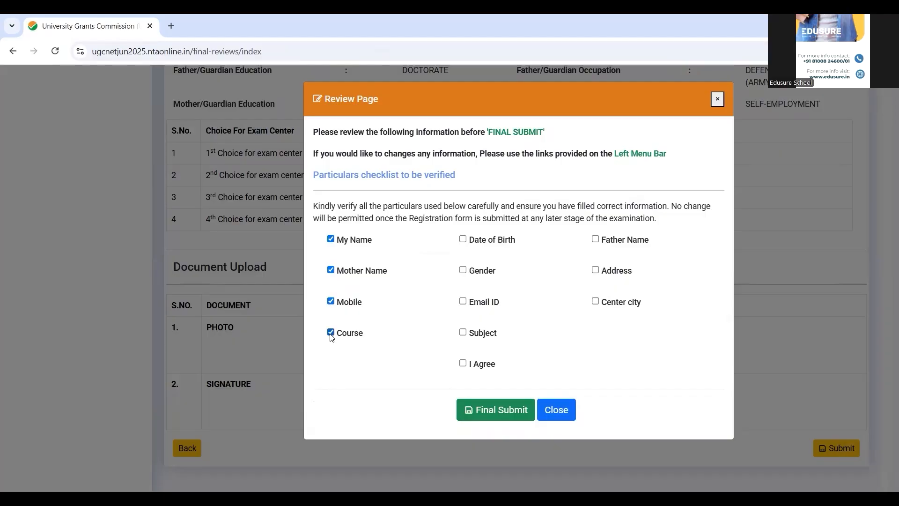
click(463, 239)
click(462, 270)
click(462, 301)
click(463, 333)
click(463, 364)
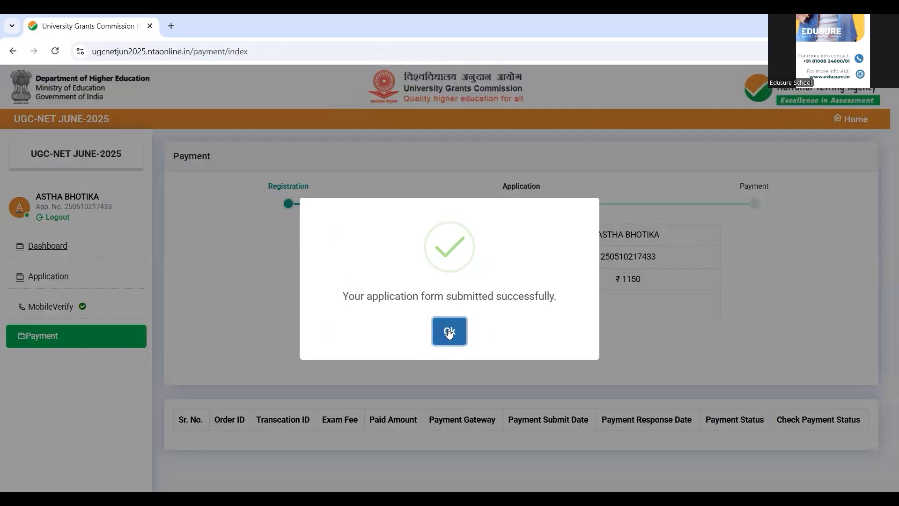
click(450, 332)
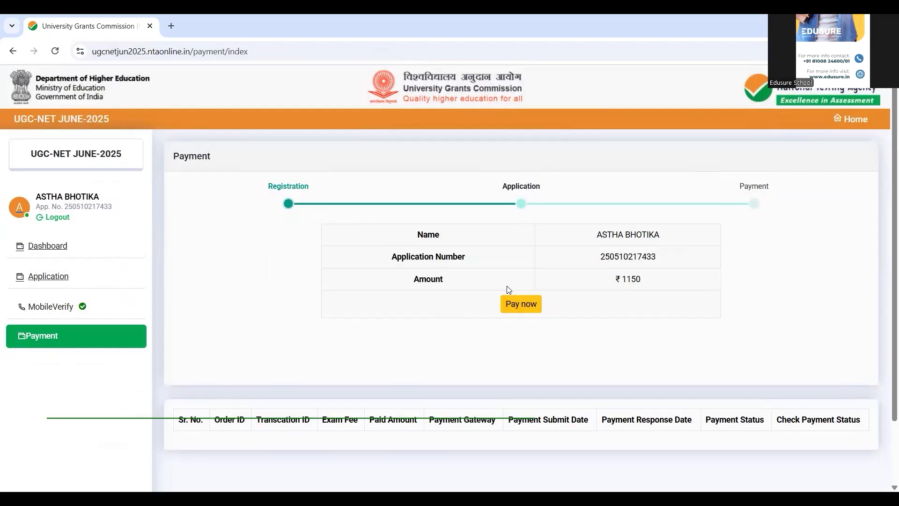